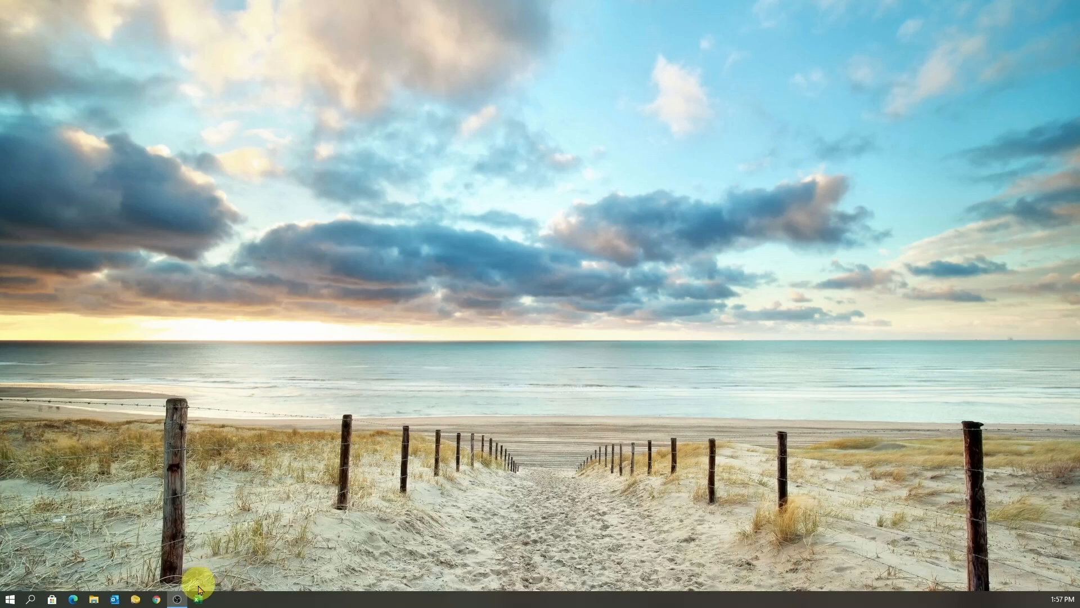
Open Excel and create a new blank workbook
left_click(199, 599)
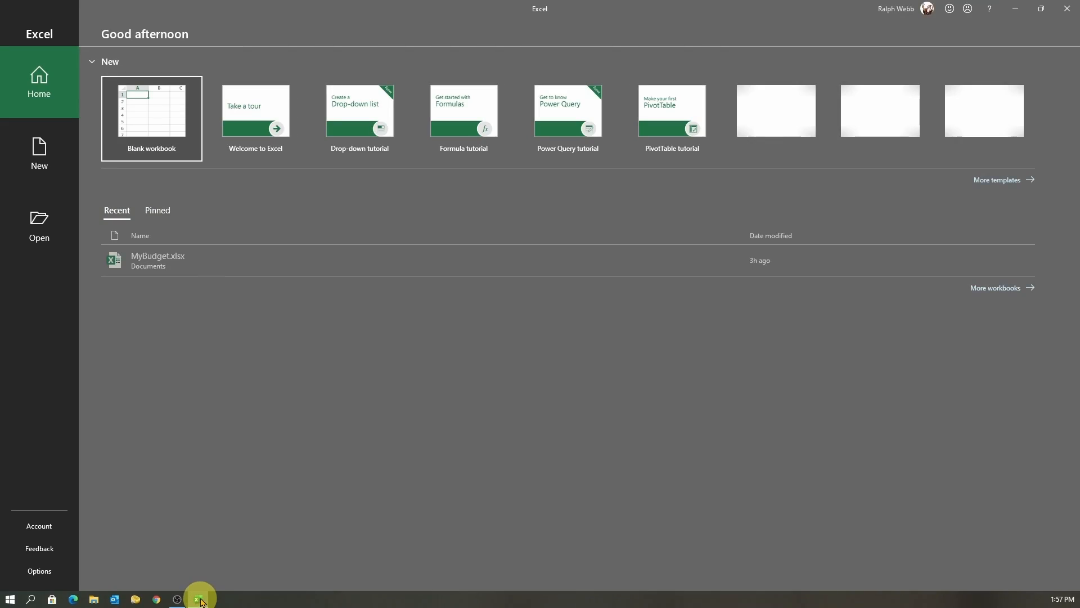
left_click(145, 114)
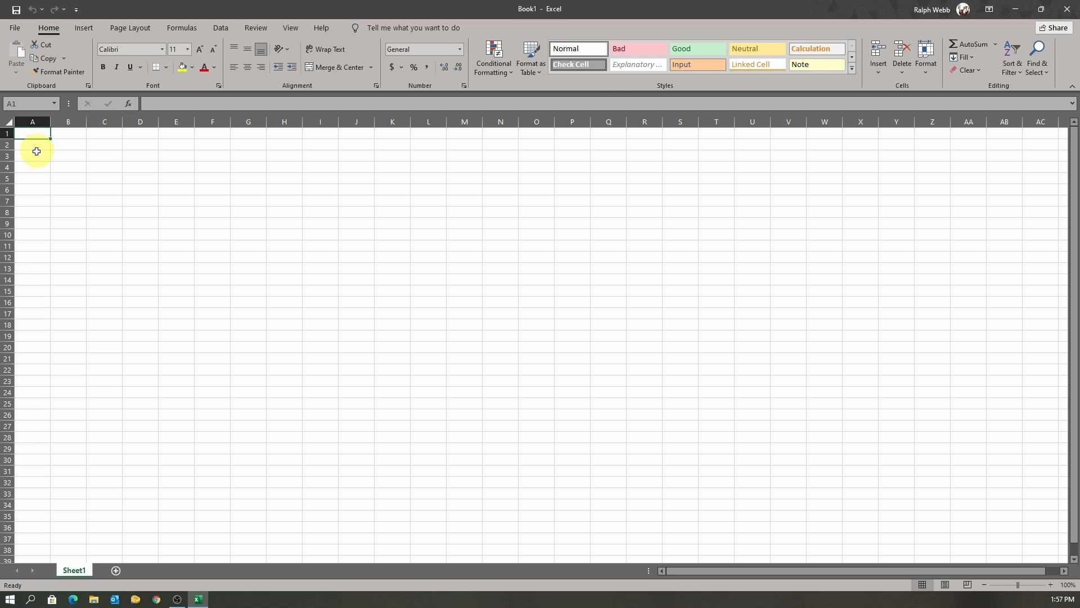
left_click(31, 122)
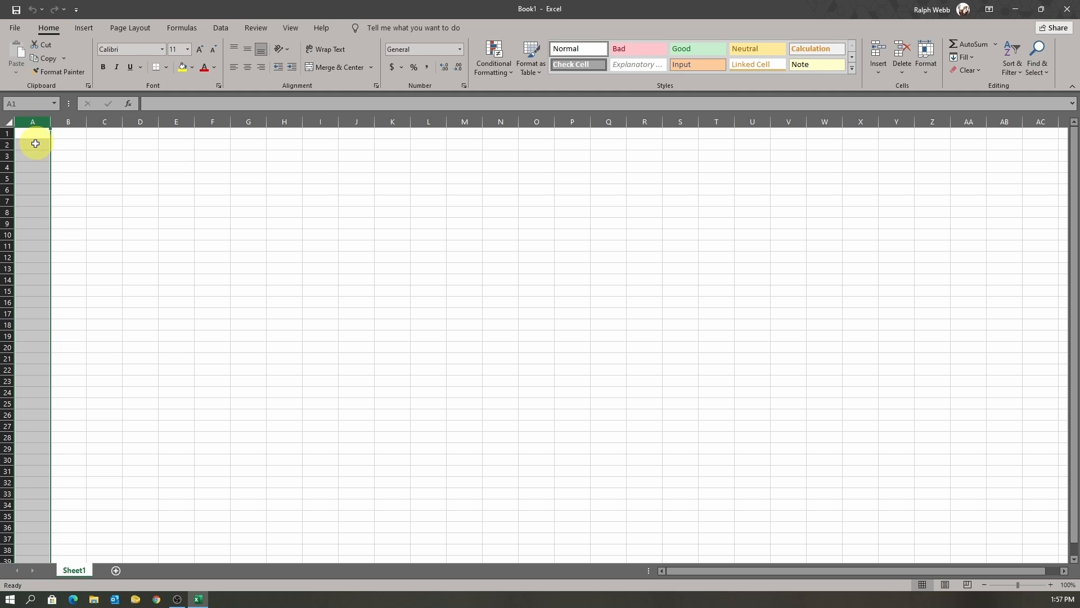
left_click(34, 144)
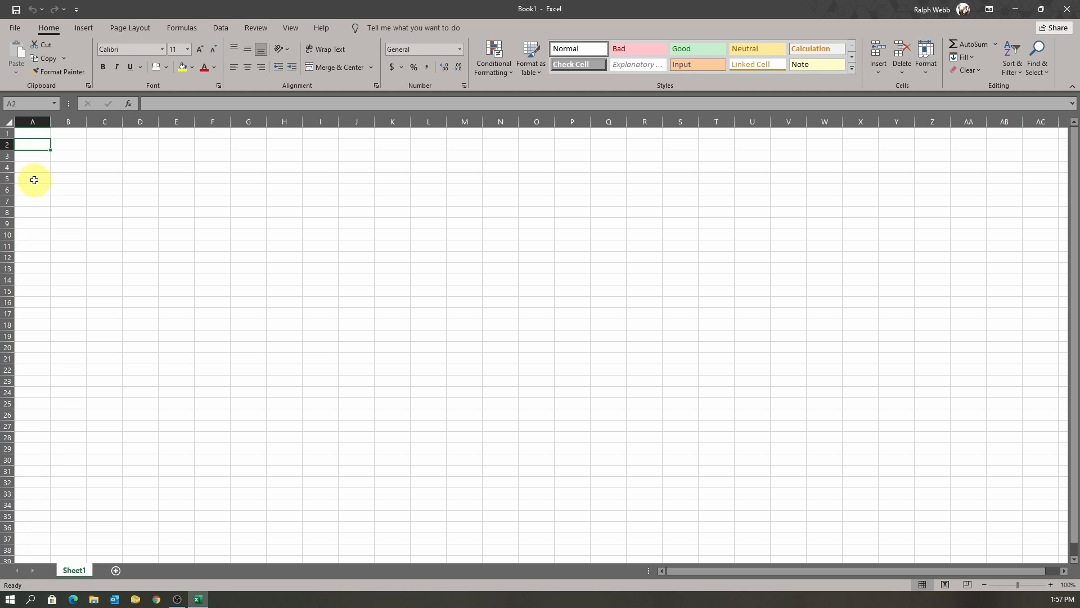
Enter the month headings Jan, Feb, Mar, Apr, May and Jun across cells B1 to G1
left_click(72, 130)
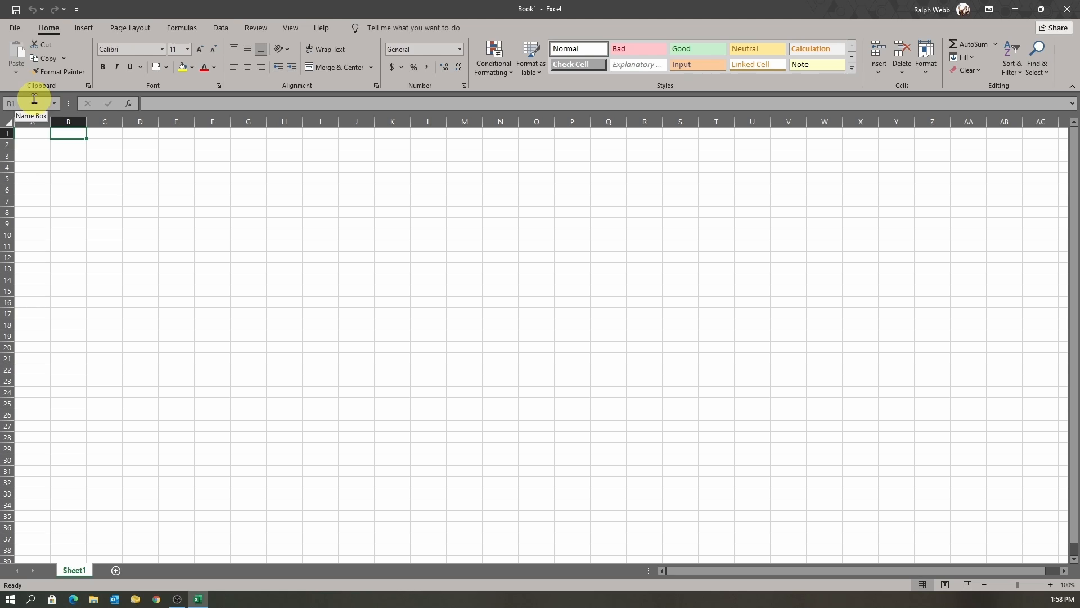
type("Jan")
key("Tab")
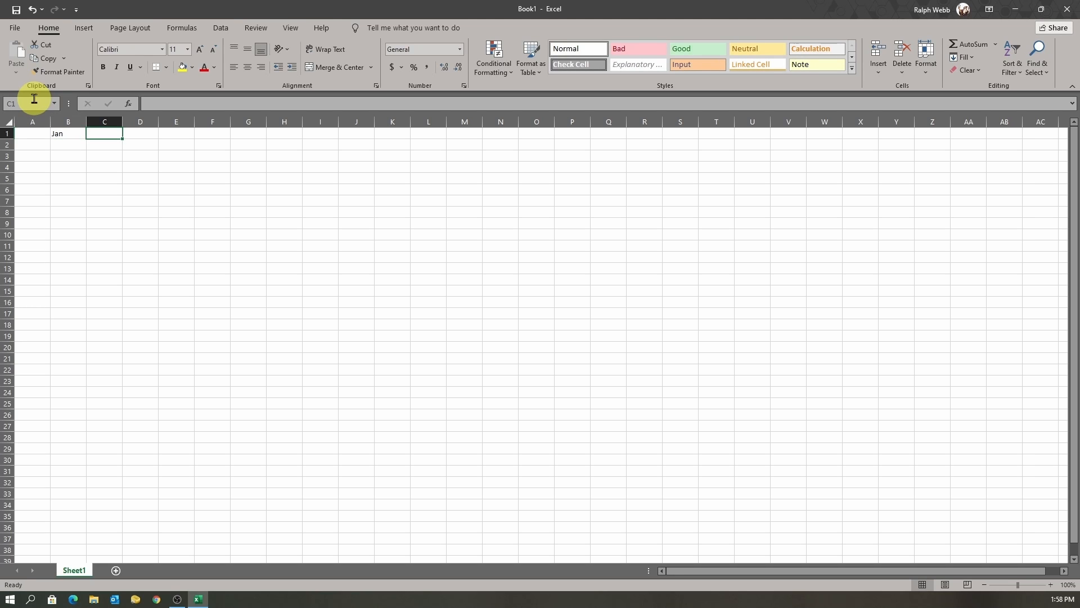
type("Feb")
key("Tab")
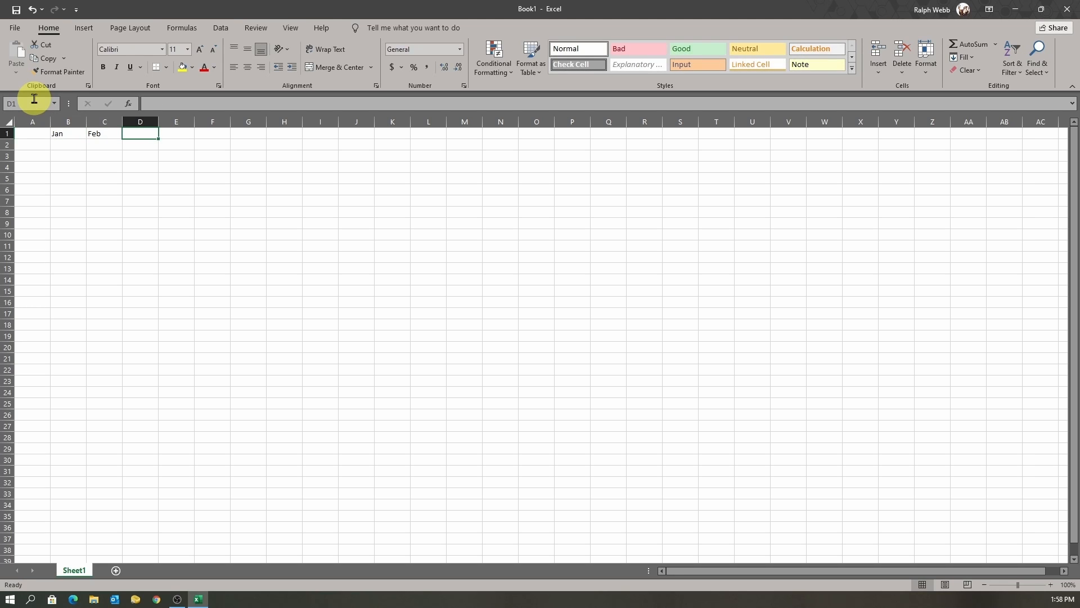
type("Mar")
key("Tab")
type("Apr")
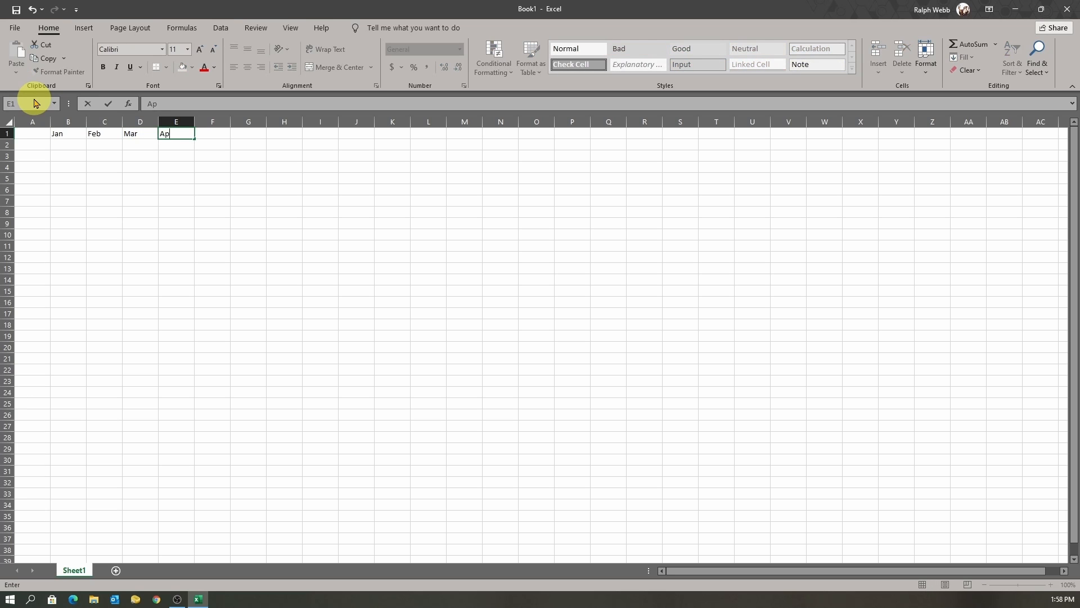
key("Tab")
type("MAy")
key("Tab")
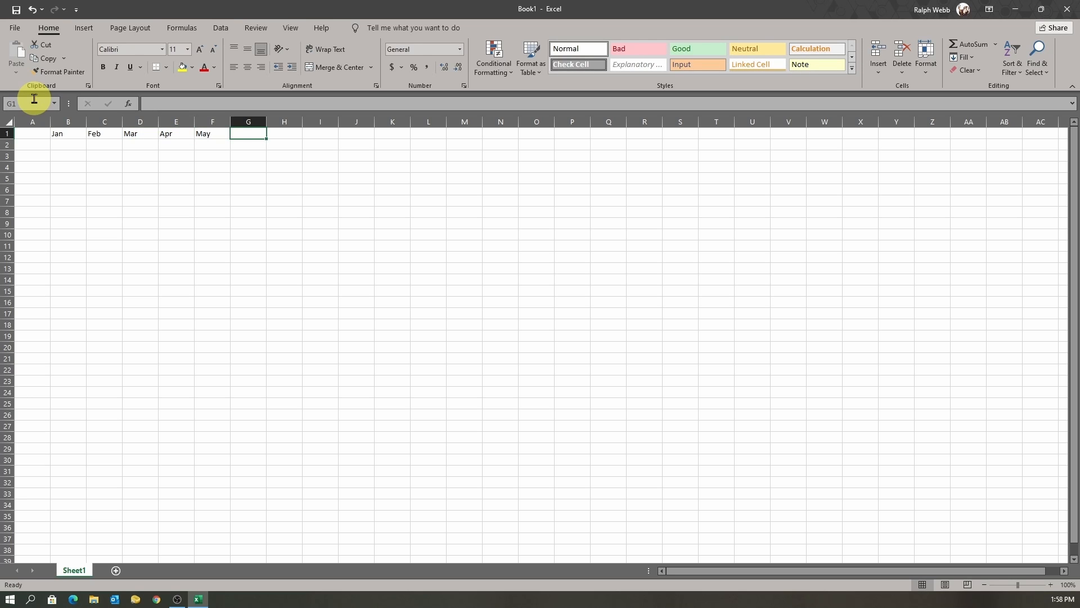
type("Jun")
key("Tab")
Continue the month headings in row 1 with Jul, Aug, Sep, Oct, Nov and Dec in cells H1 to M1
type("Jul")
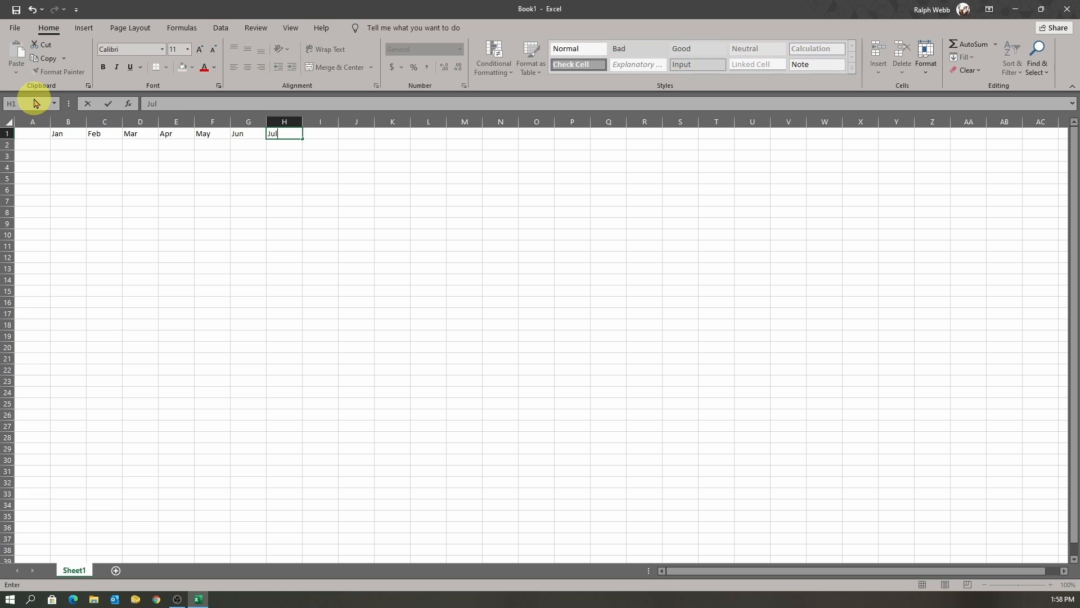
key("Tab")
type("Ay")
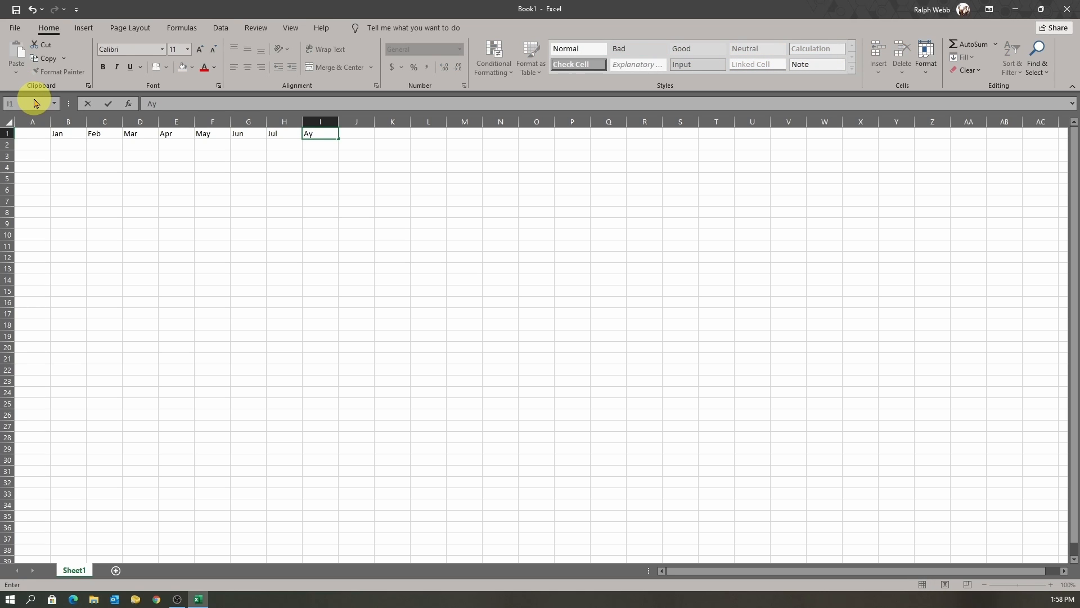
type("g")
key("Tab")
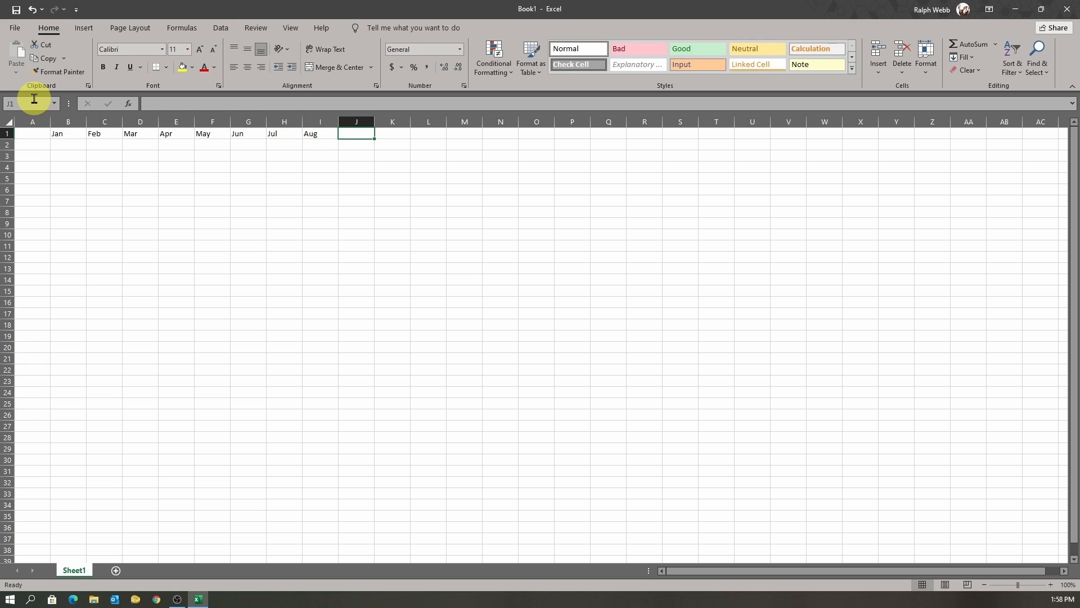
type("Sep")
key("Tab")
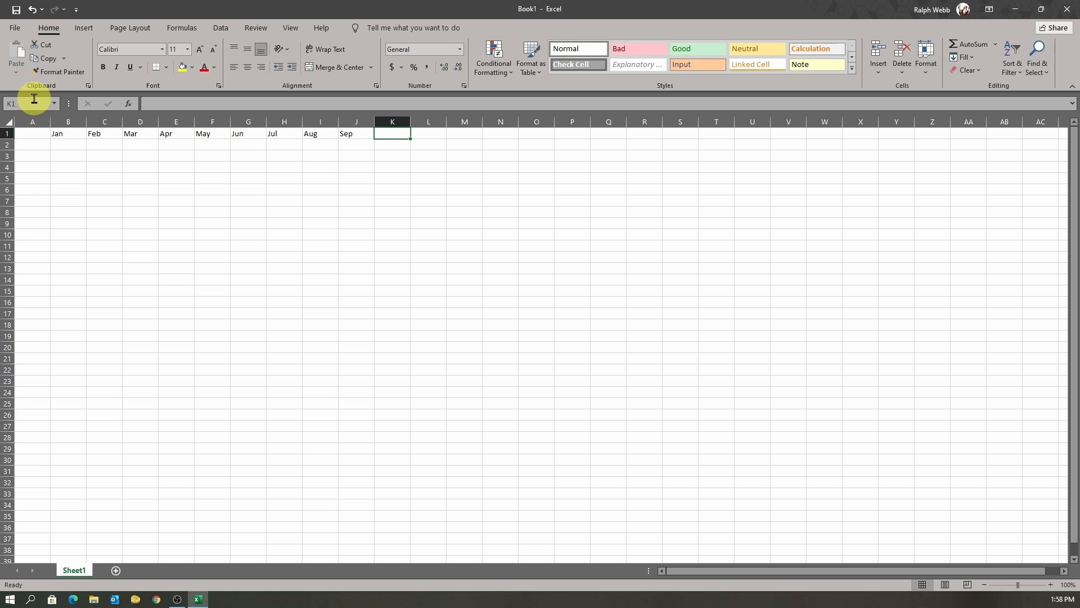
type("O")
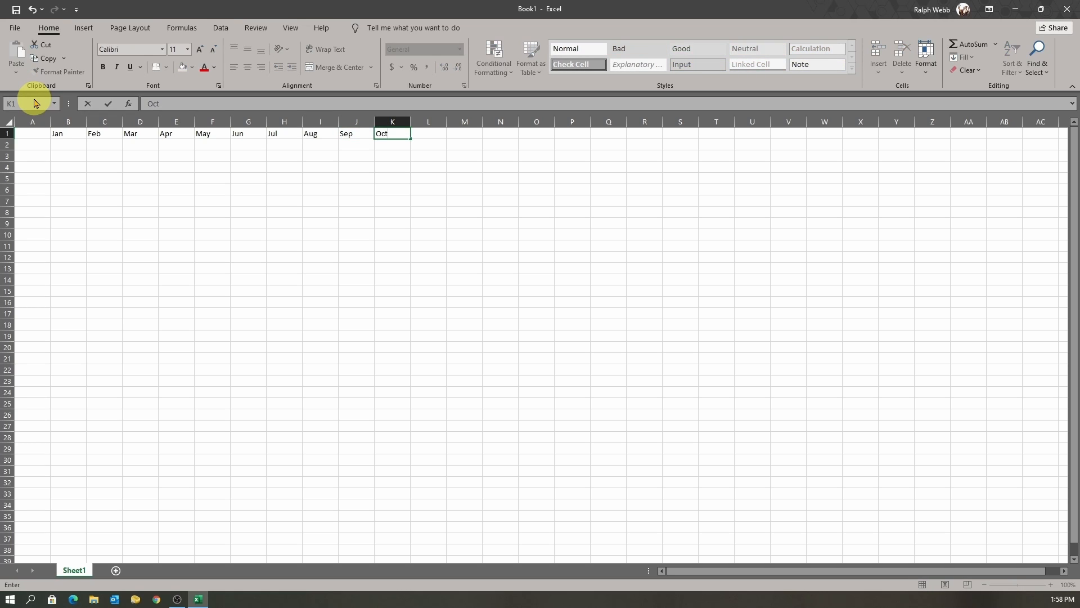
type("ct")
key("Tab")
type("Nov")
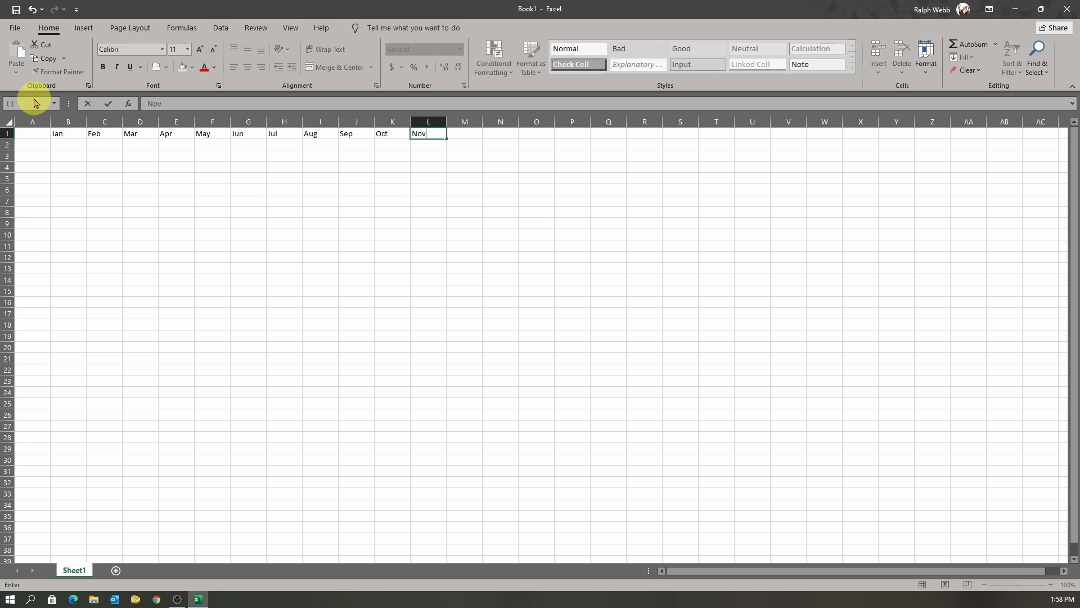
key("Tab")
type("D")
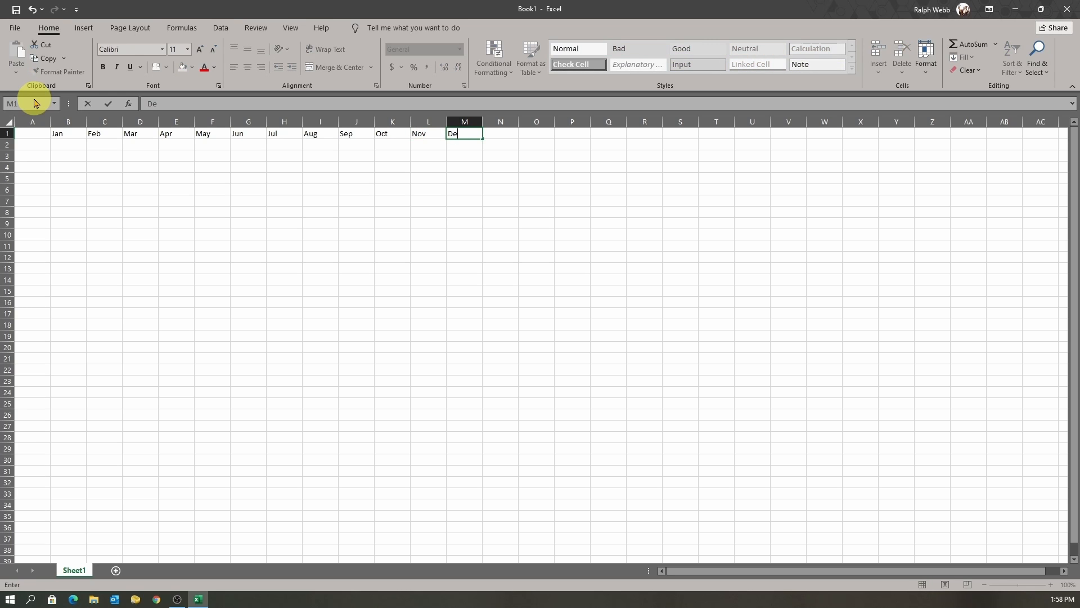
key("Return")
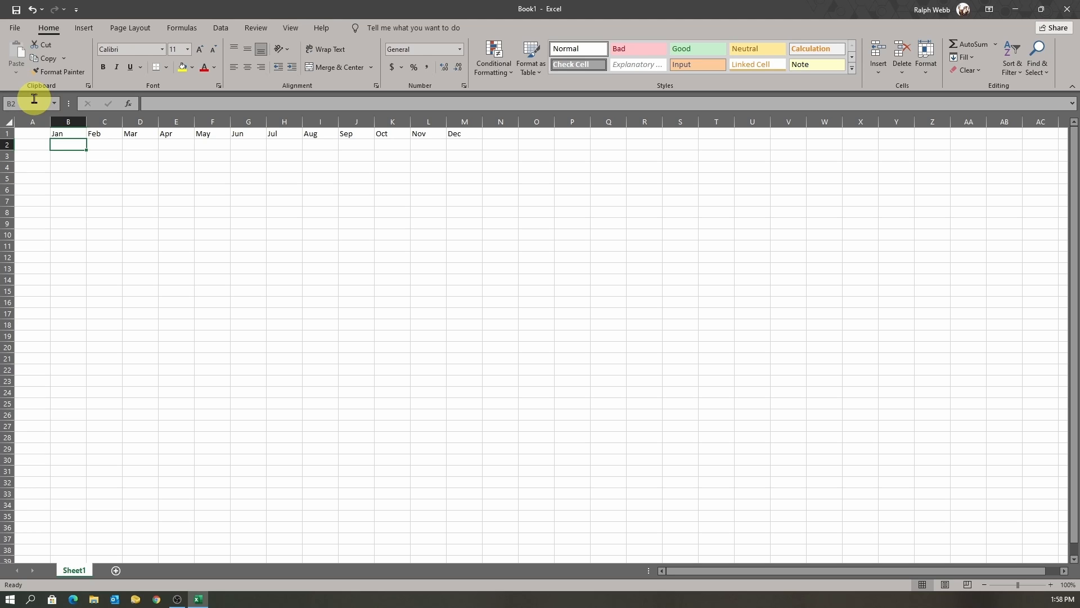
Enter the expense labels Mortgage in cell A2 and Electric, with a capital E, in cell A3
key("Left")
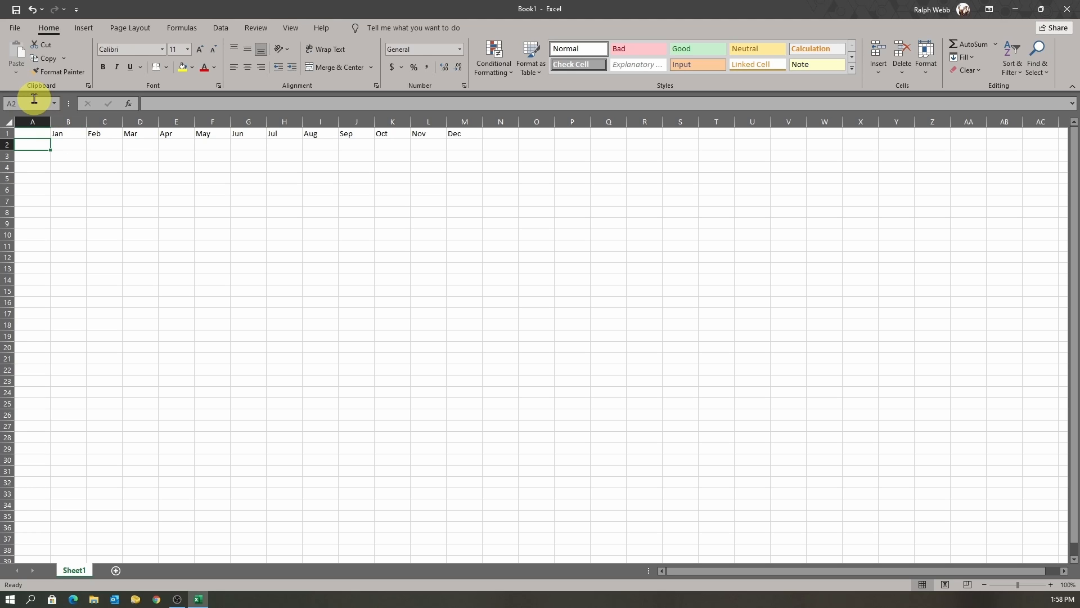
type("Mor")
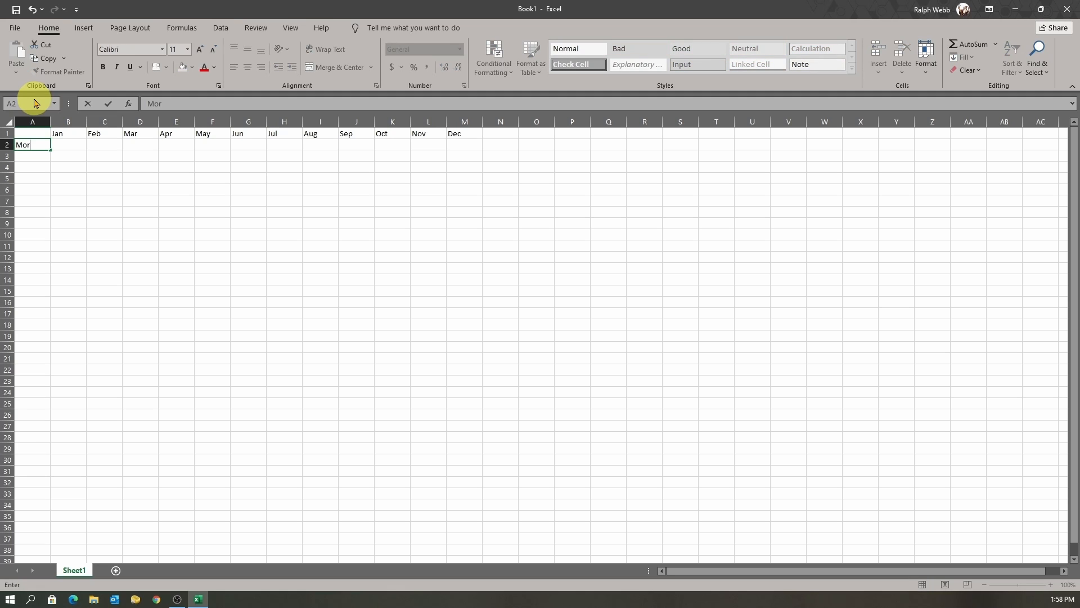
type("tgage")
key("Return")
type("electric")
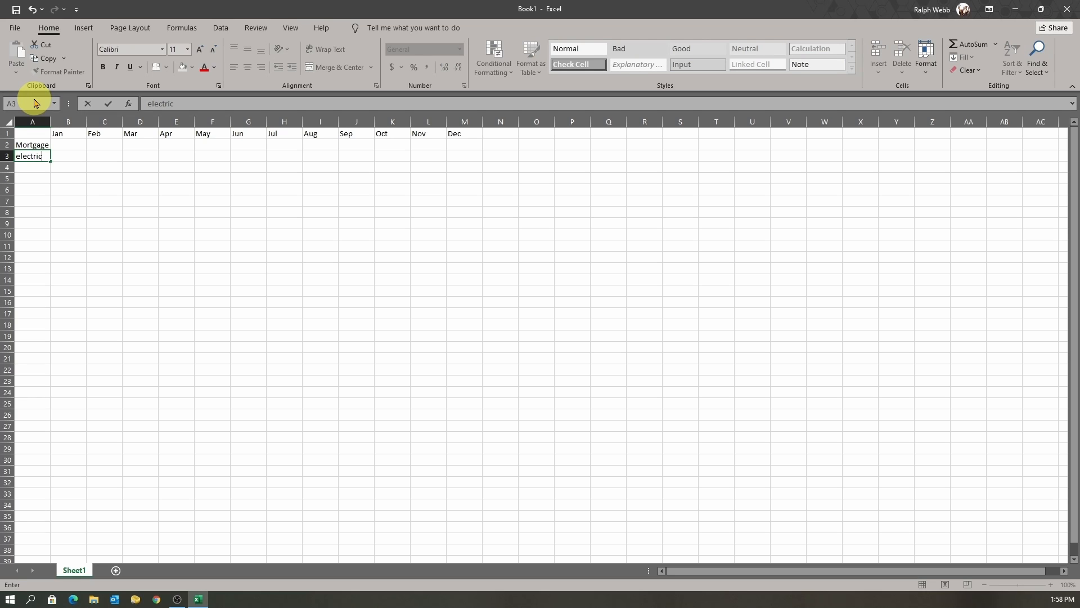
key("BackSpace")
key("BackSpace")
key("BackSpace")
key("BackSpace")
key("BackSpace")
key("BackSpace")
key("BackSpace")
type("Elec")
key("Return")
Enter the expense labels Water, Gas, Phone and Internet/Tv down cells A4 to A7
type("W")
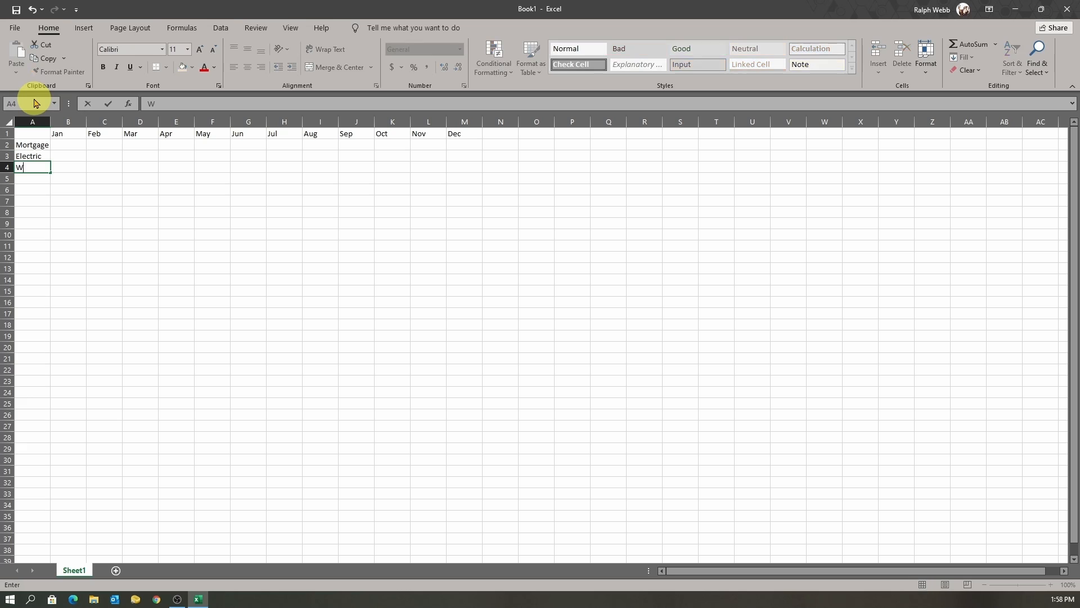
type("ater")
key("Return")
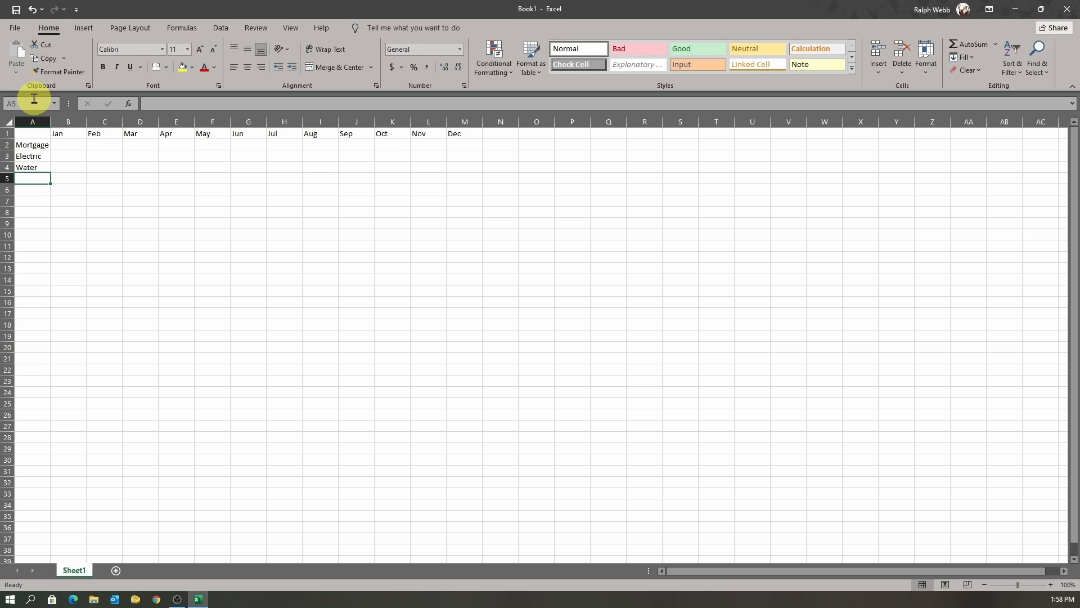
type("Gas")
key("Return")
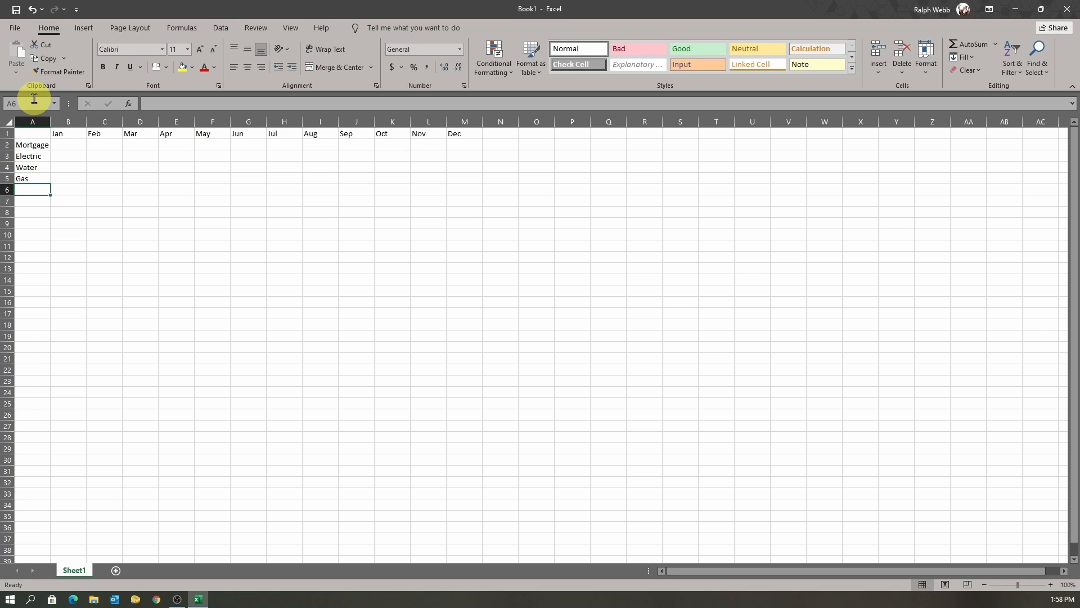
type("Pho")
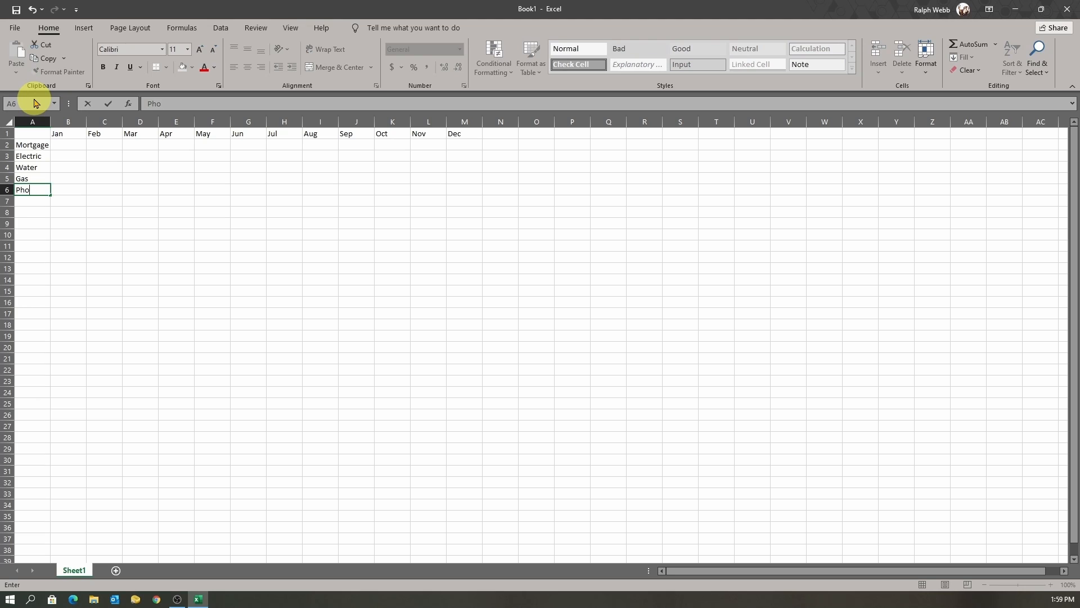
type("inne")
key("Return")
type("Inty")
type("r")
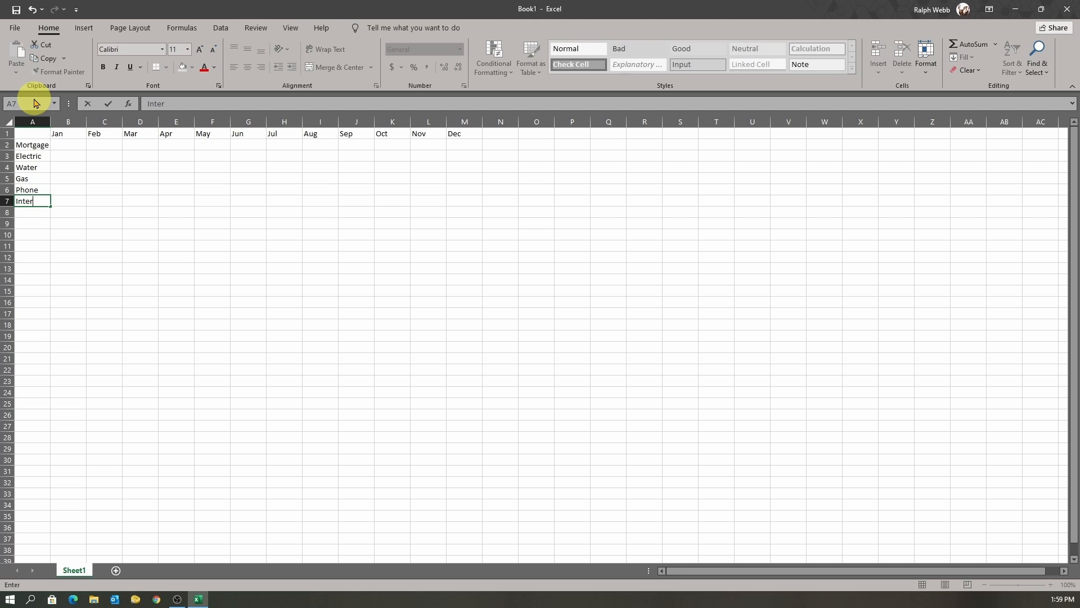
type("net/Tv")
key("Return")
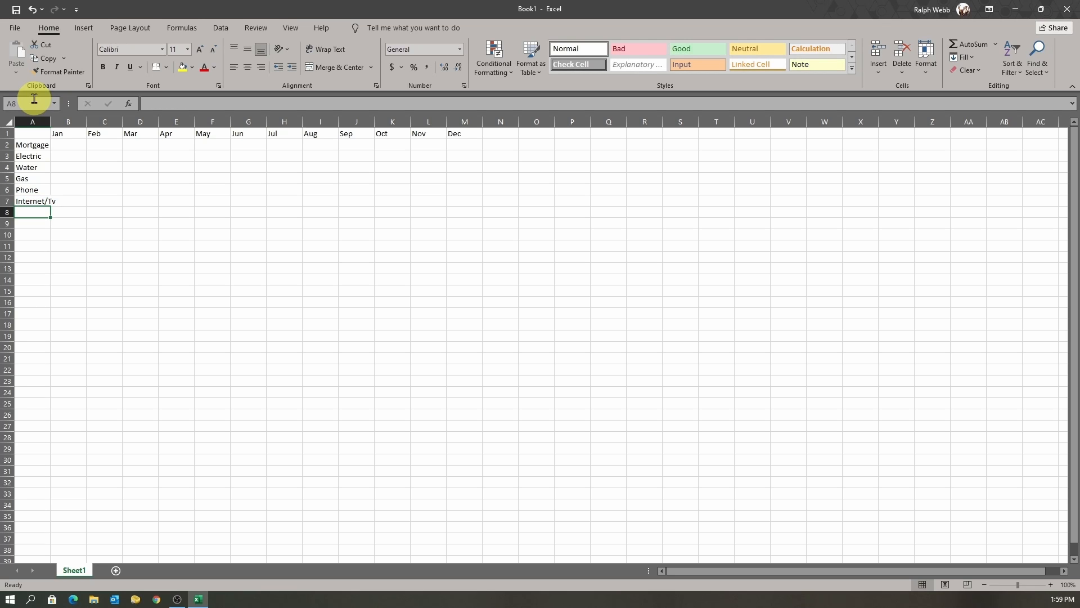
Autofit the width of column A to its longest label, Internet/Tv
left_click(35, 201)
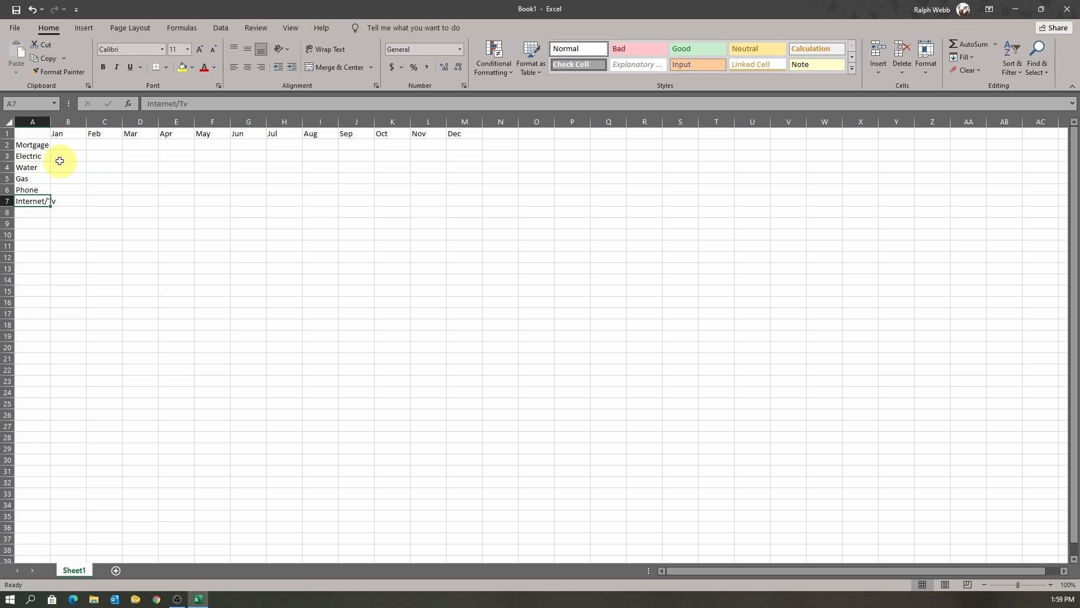
double_click(48, 120)
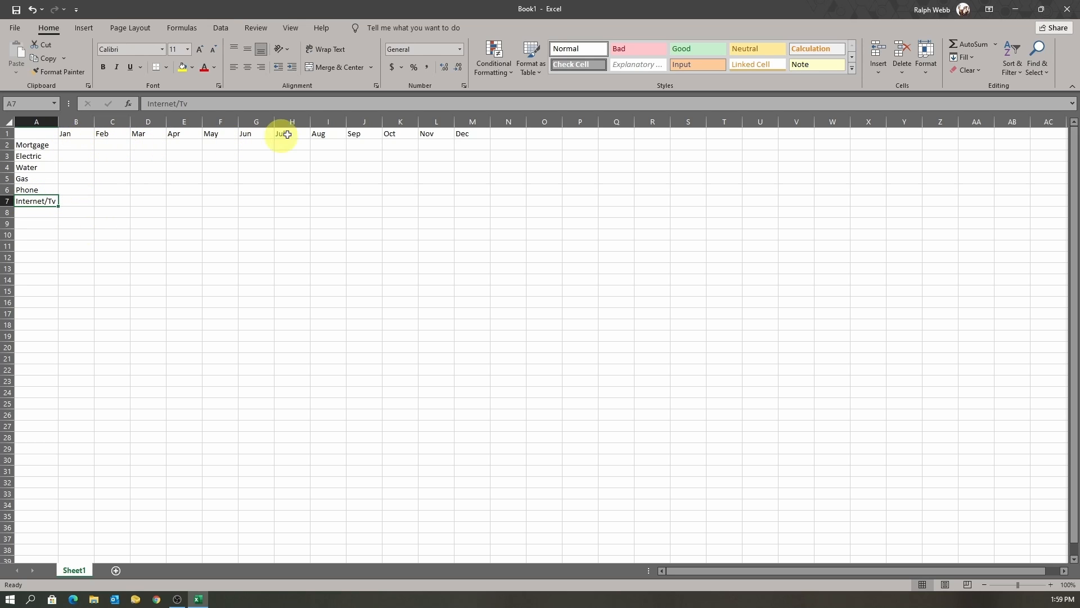
Enter the heading YTD in cell N1, directly after the Dec column
left_click(509, 134)
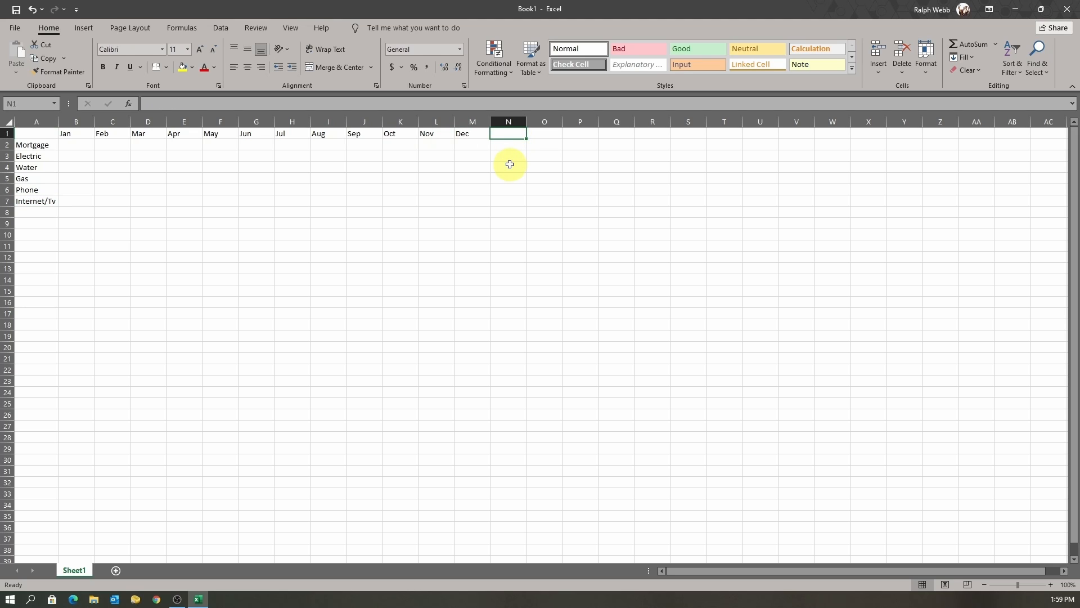
type("YTD")
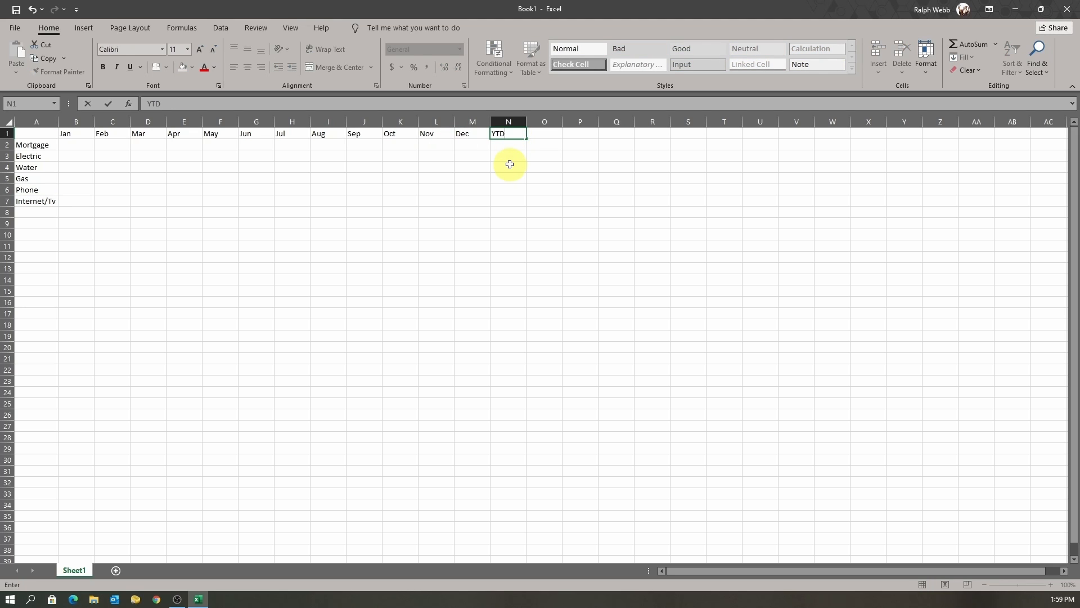
key("Return")
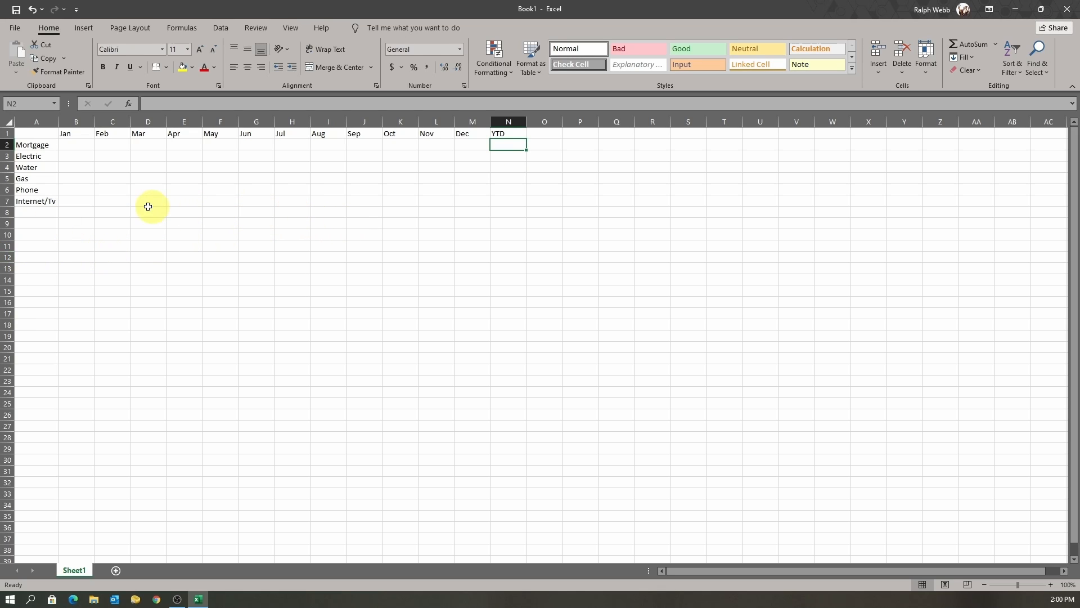
Enter an AutoSum formula in cell B8 that adds the January expenses in B2:B7
left_click(77, 214)
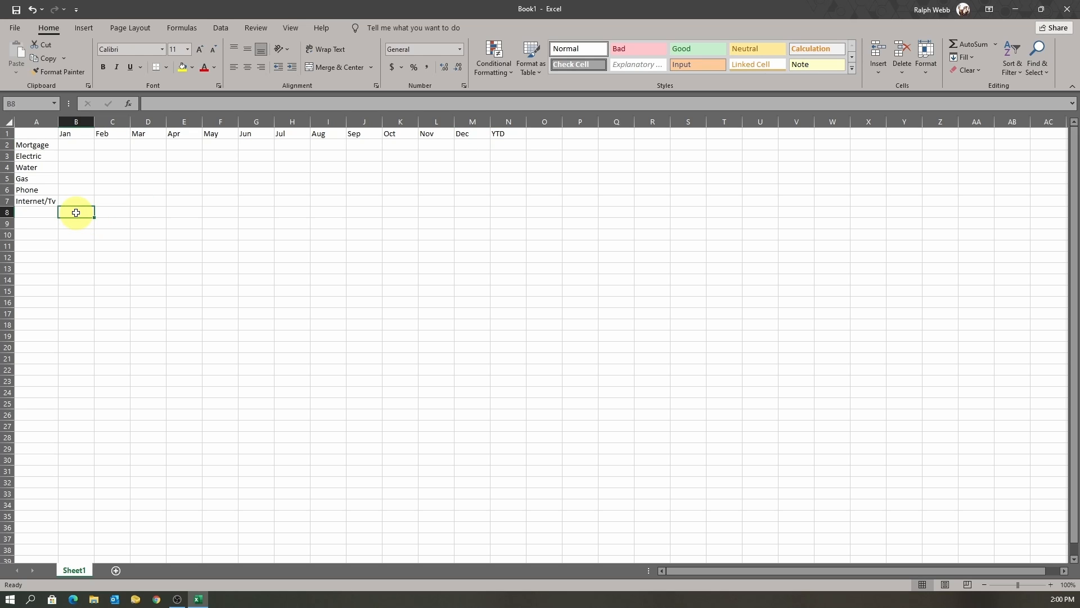
left_click_drag(75, 145, 78, 203)
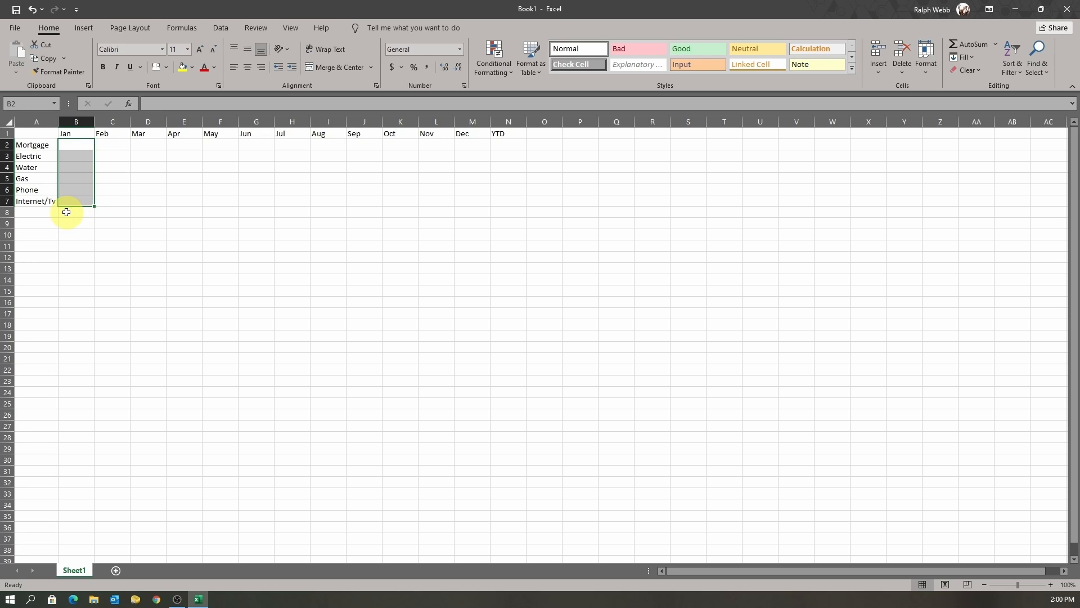
left_click(66, 212)
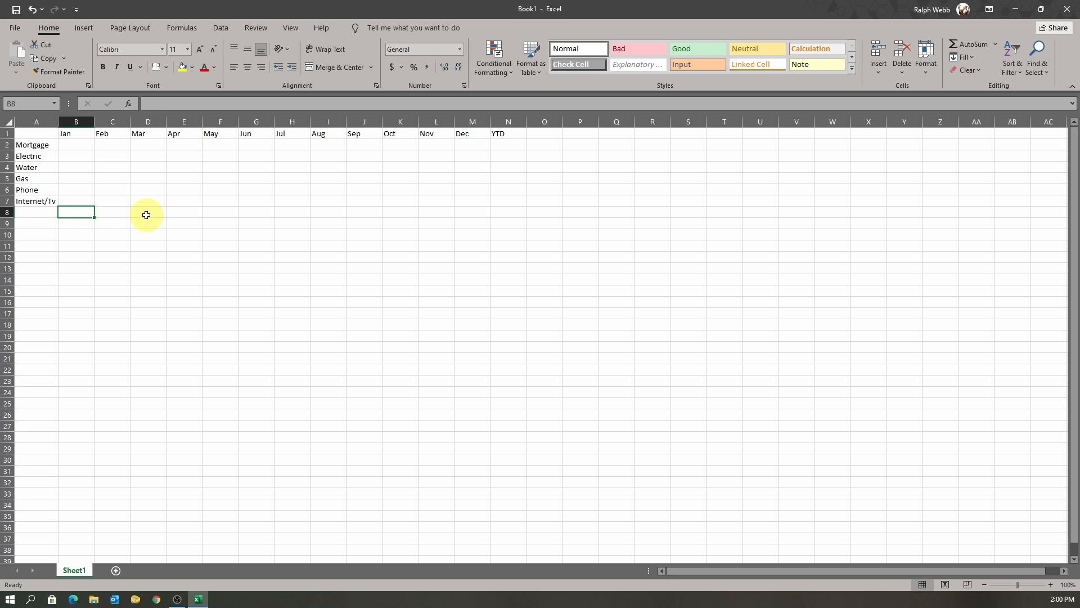
left_click(969, 45)
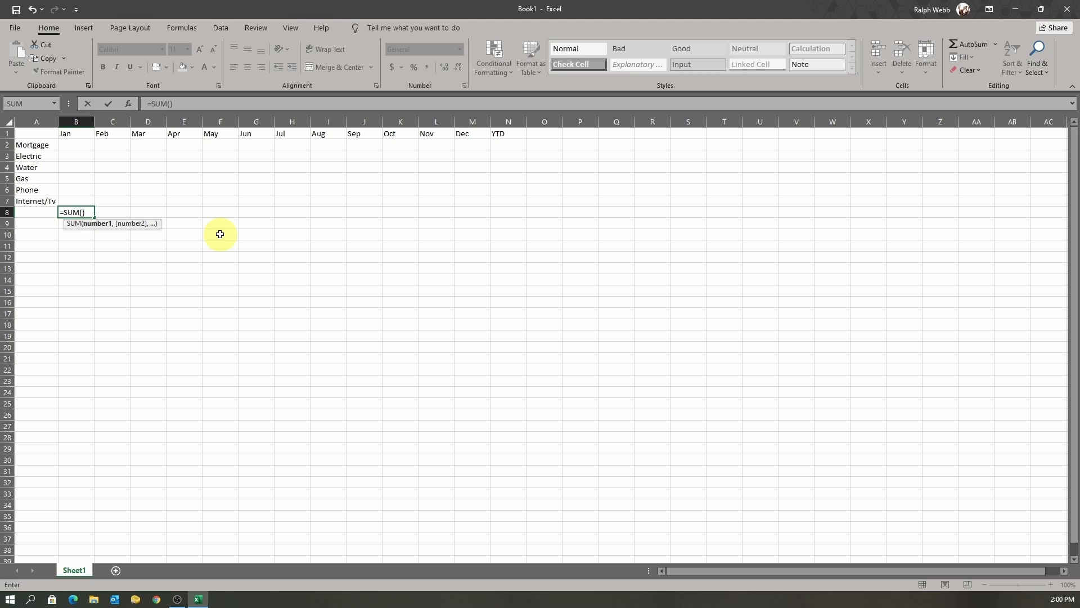
type("b2:")
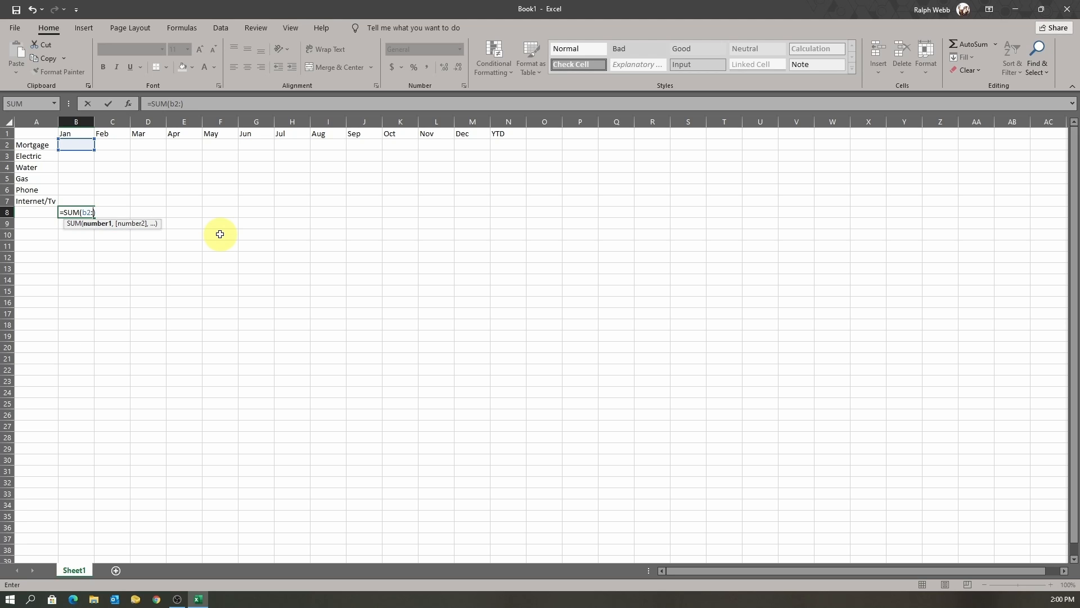
type("b7")
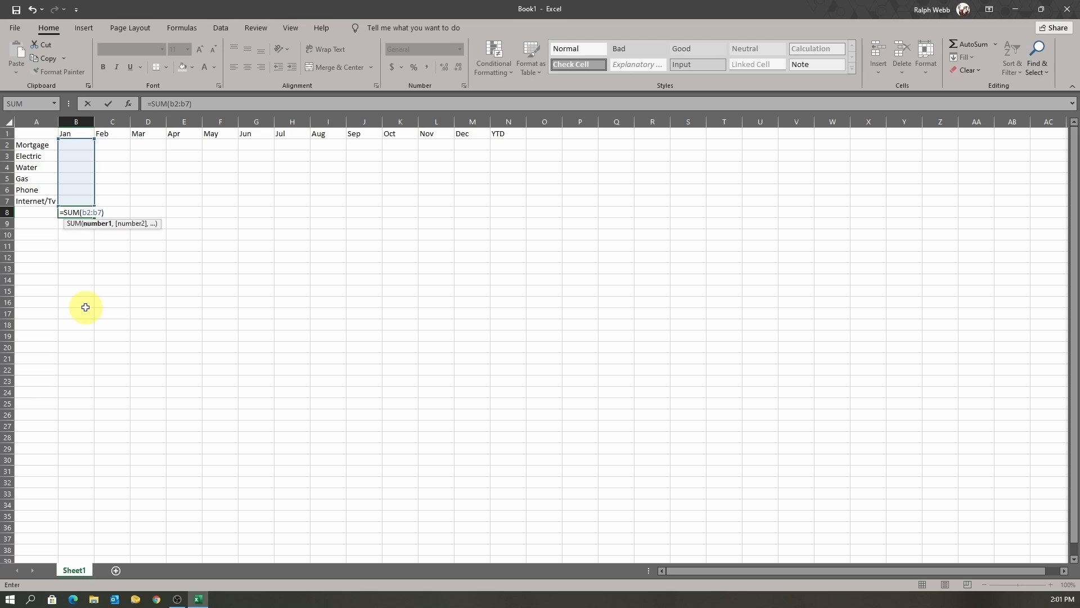
key("Return")
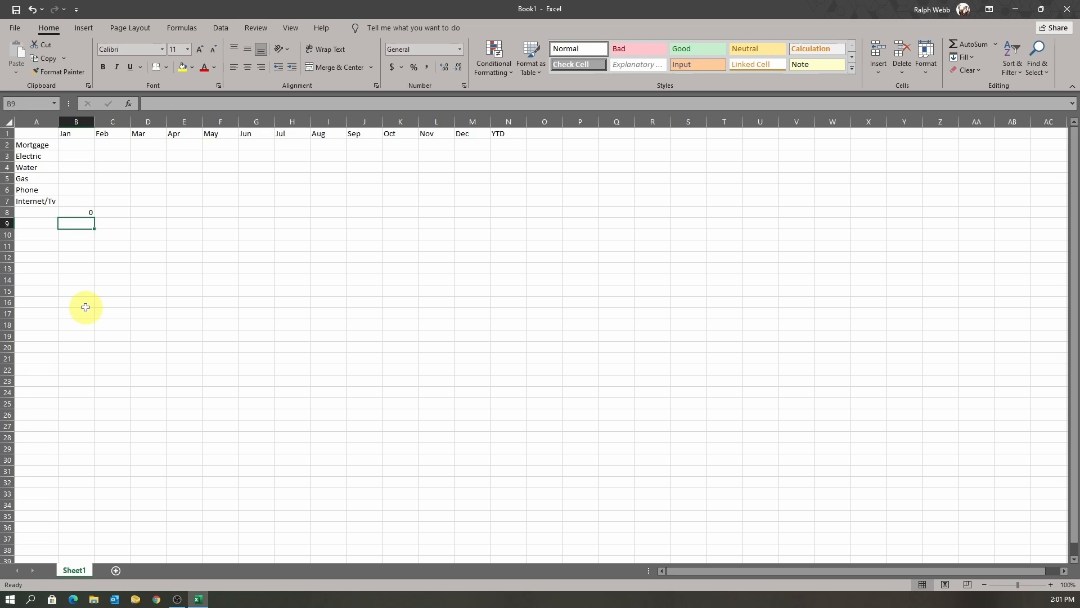
Copy the January sum formula from B8 across the Feb to Dec columns, cells C8 to M8
left_click(72, 212)
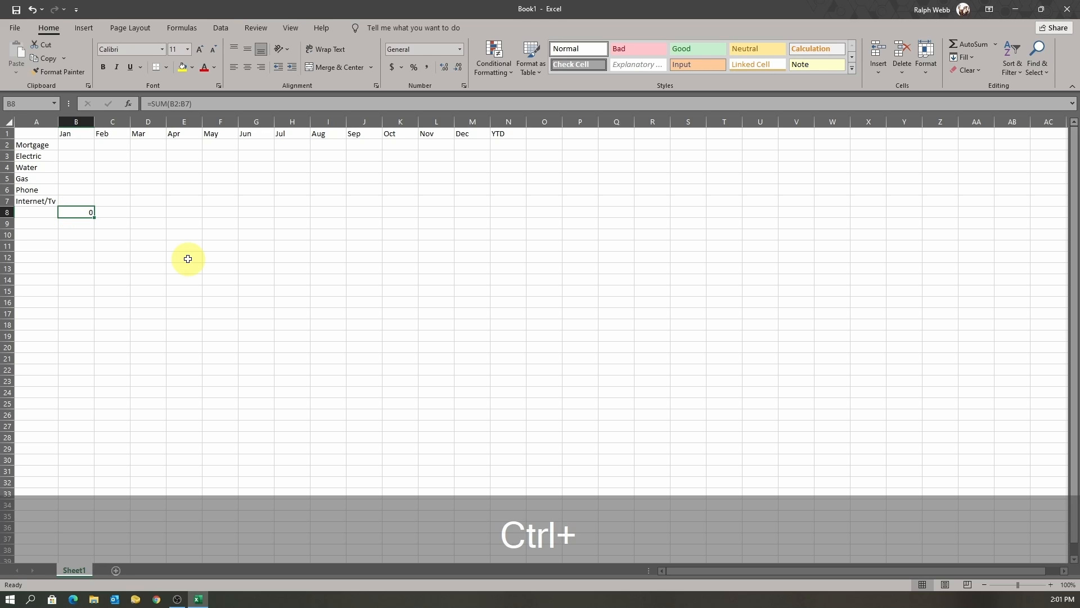
key("ctrl+c")
left_click_drag(113, 213, 472, 209)
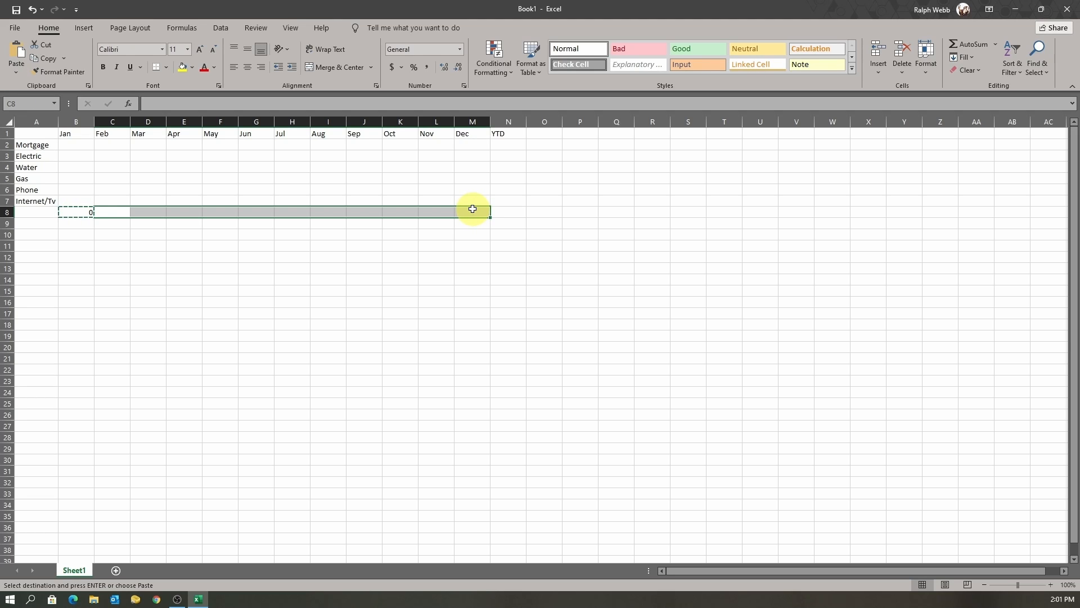
key("ctrl+v")
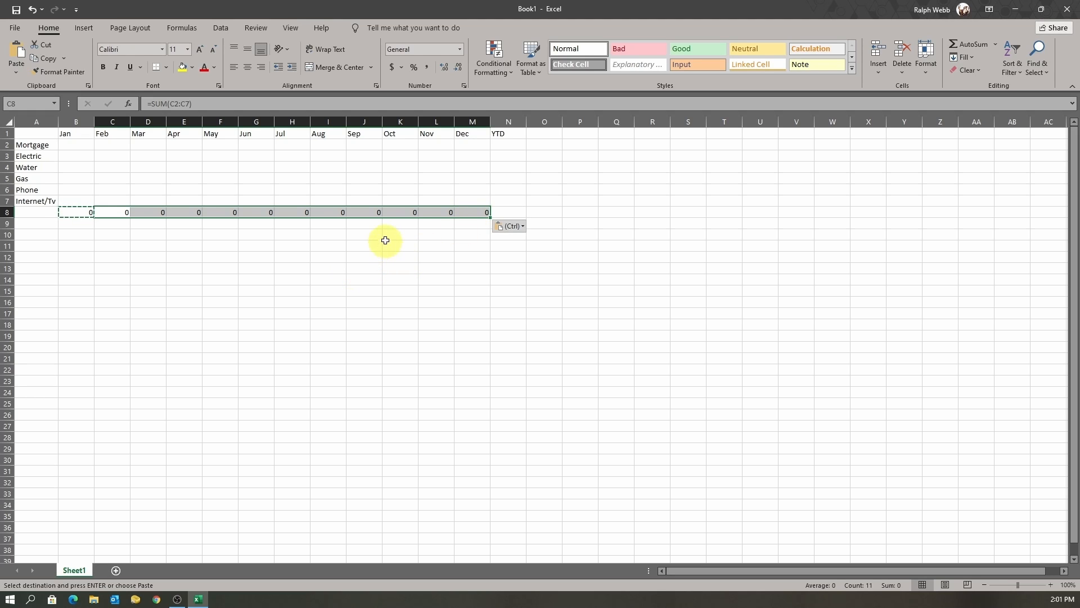
Enter an AutoSum formula in cell N2 that adds the Mortgage row's months, B2:M2
left_click(512, 143)
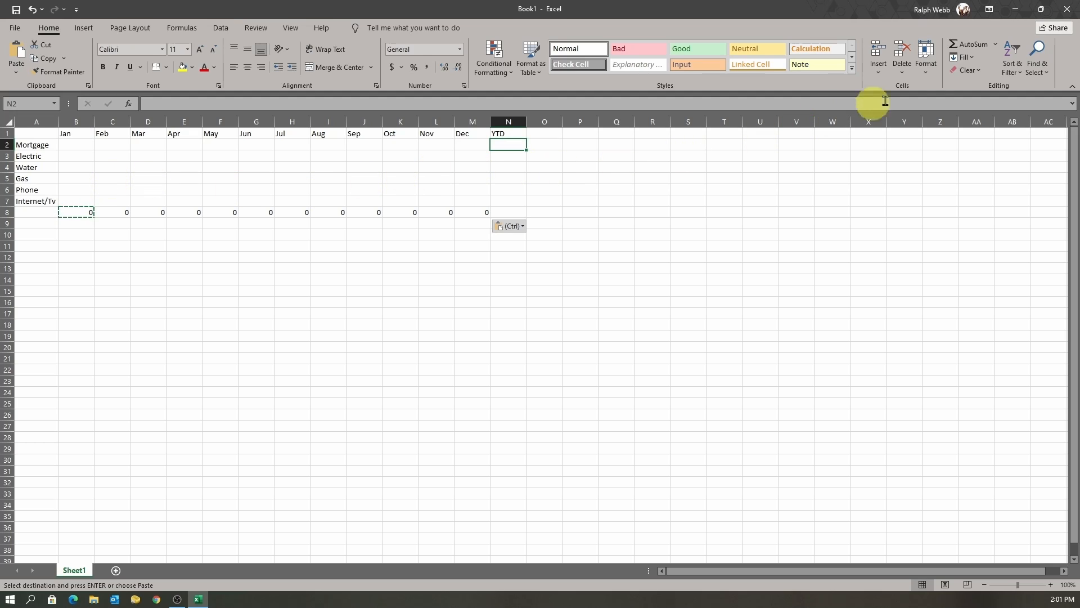
left_click(959, 45)
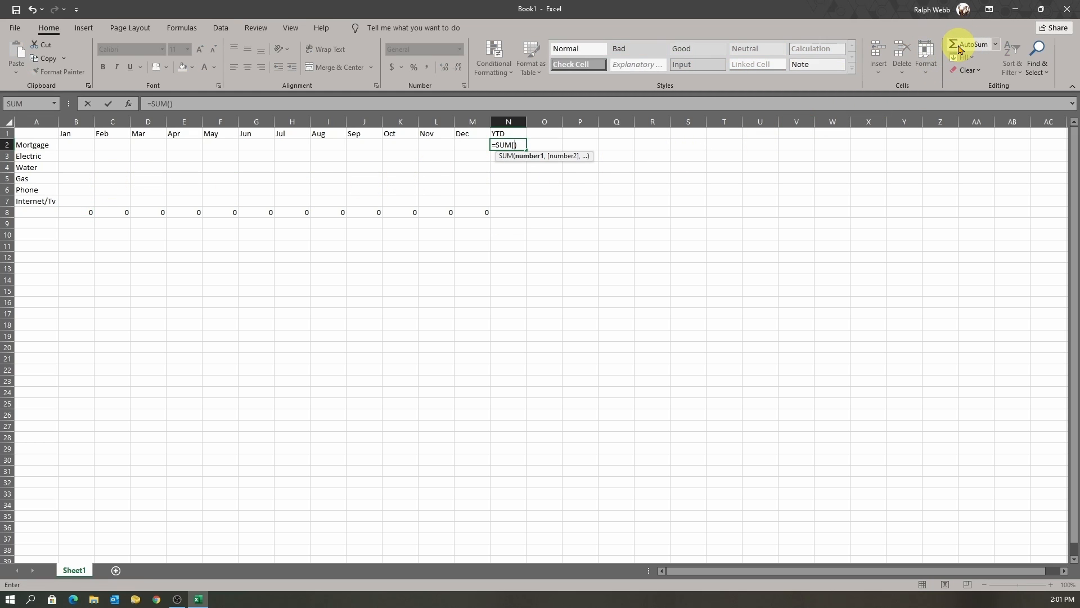
type("b2:")
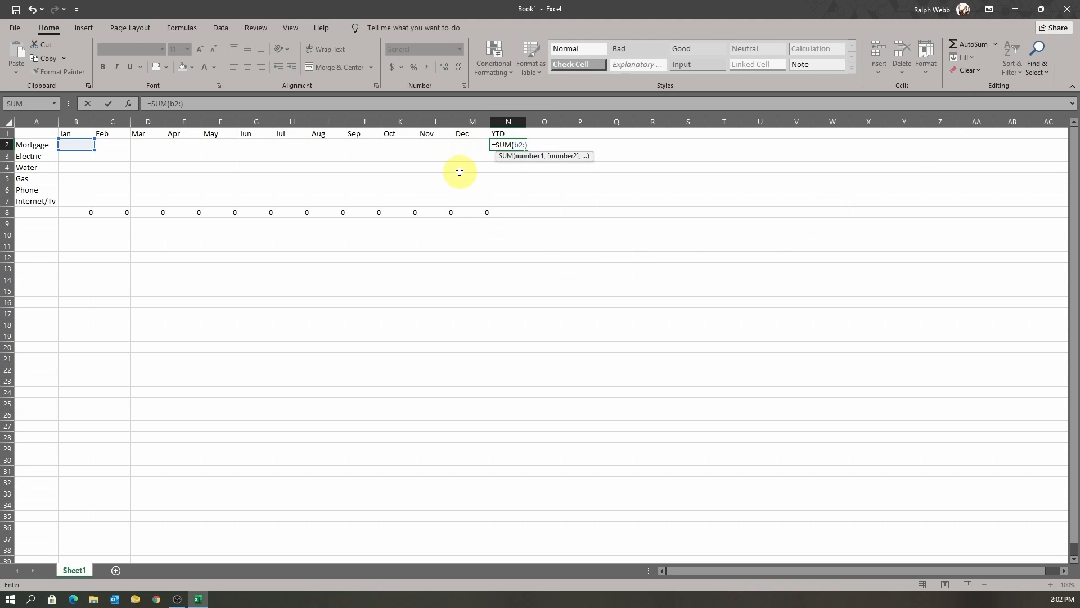
type("m2")
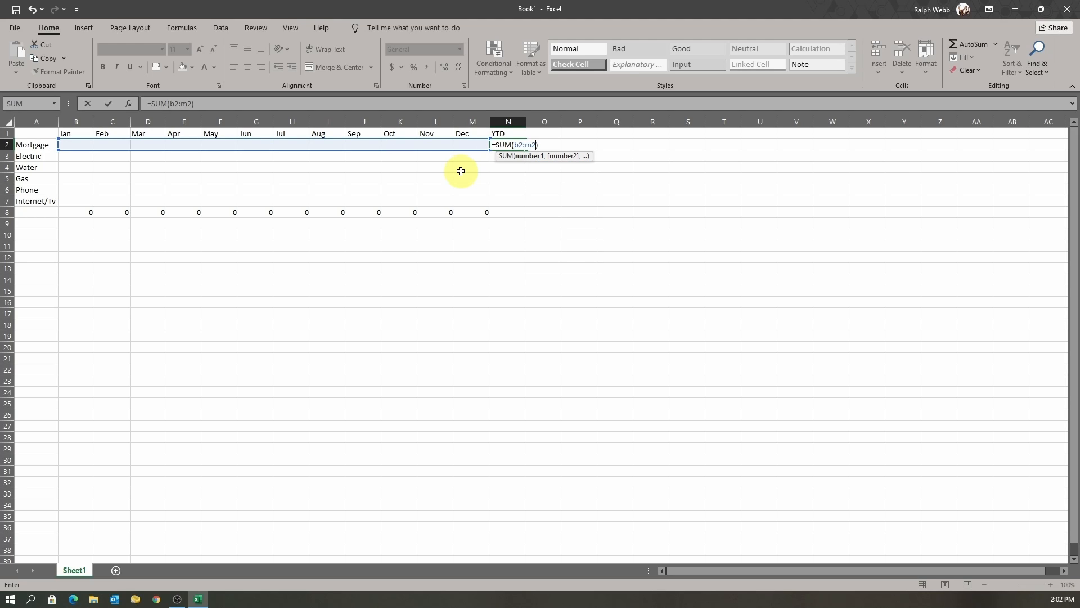
key("Return")
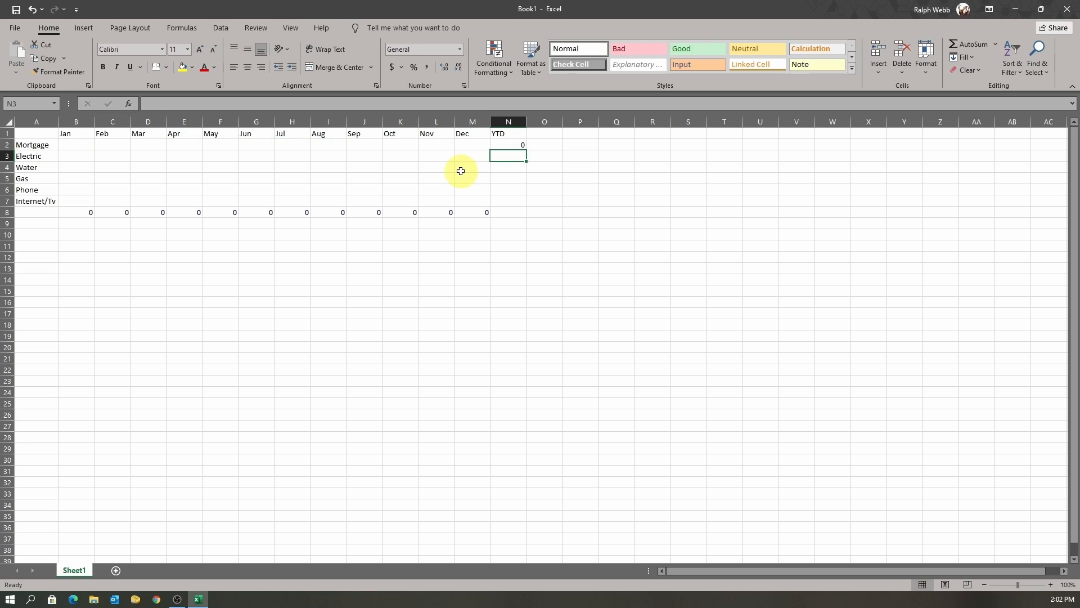
Copy the Mortgage YTD formula from N2 down to the other expense rows, cells N3 to N7
left_click(503, 145)
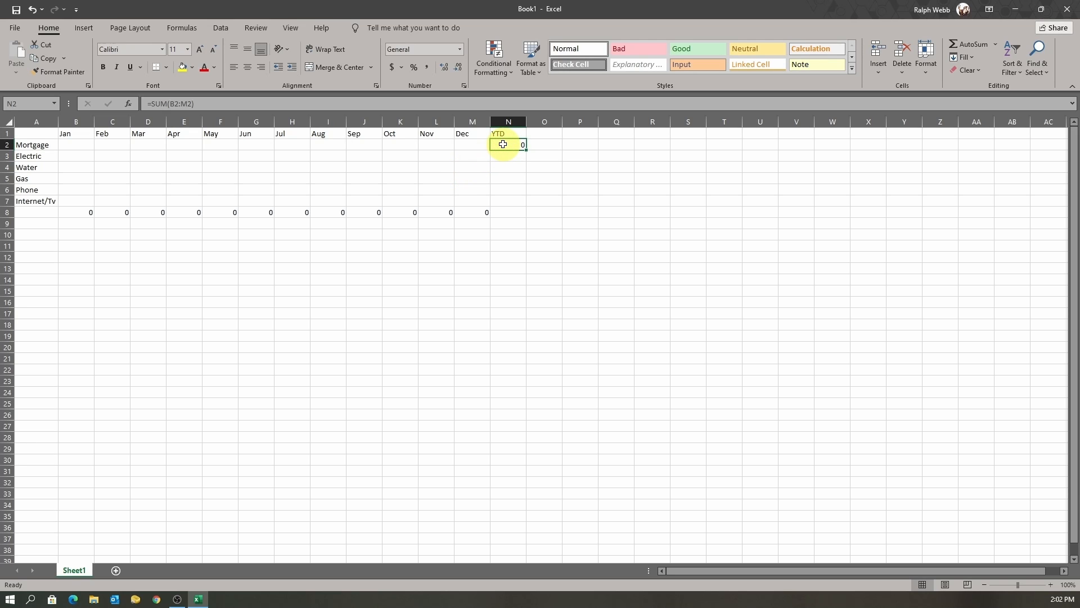
key("ctrl+c")
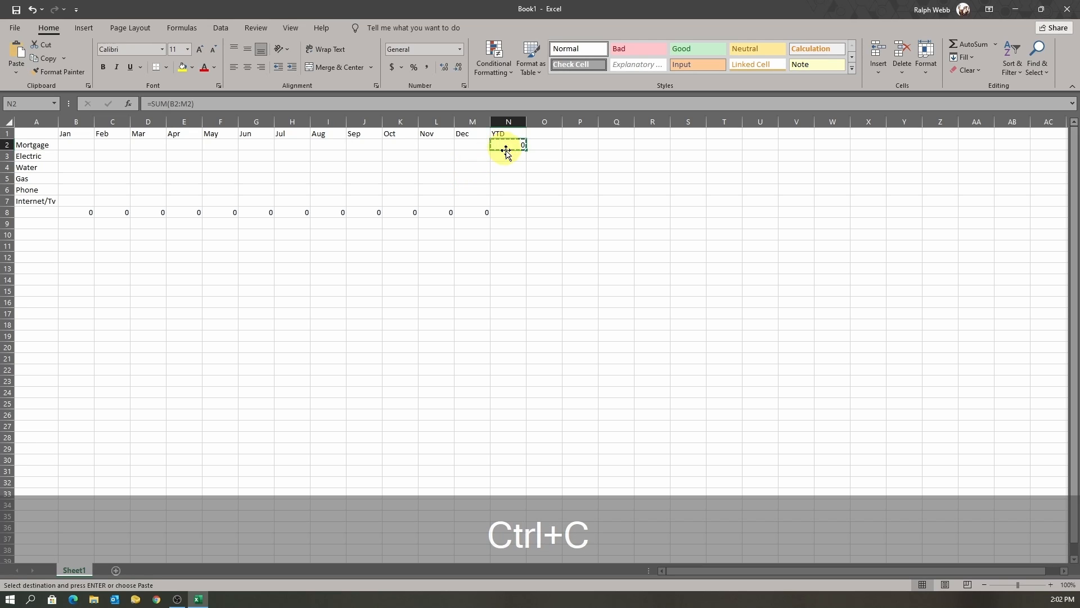
left_click_drag(503, 156, 502, 197)
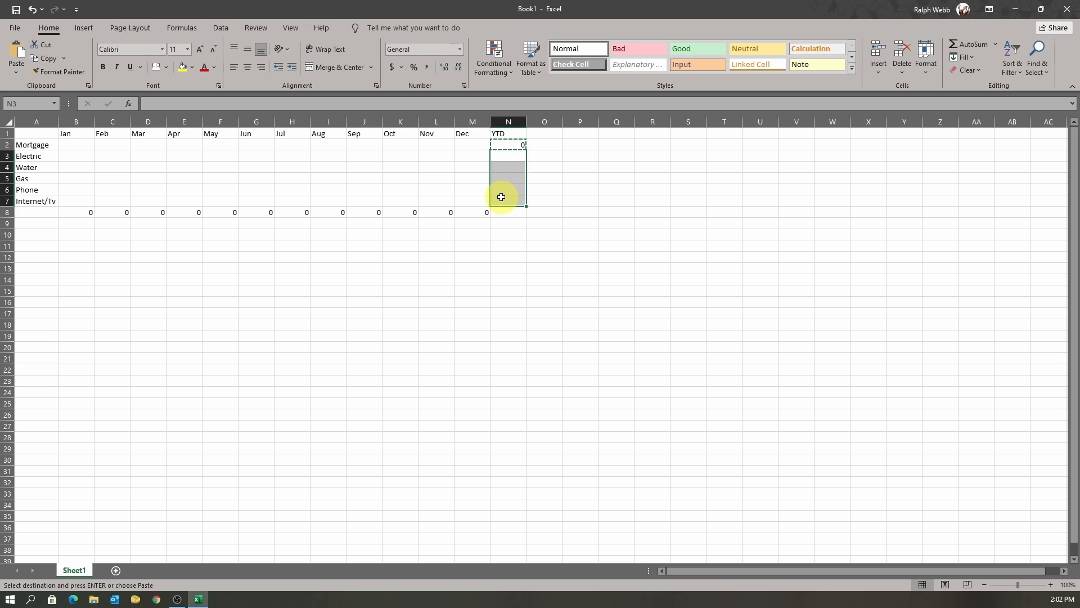
key("ctrl+v")
left_click(502, 190)
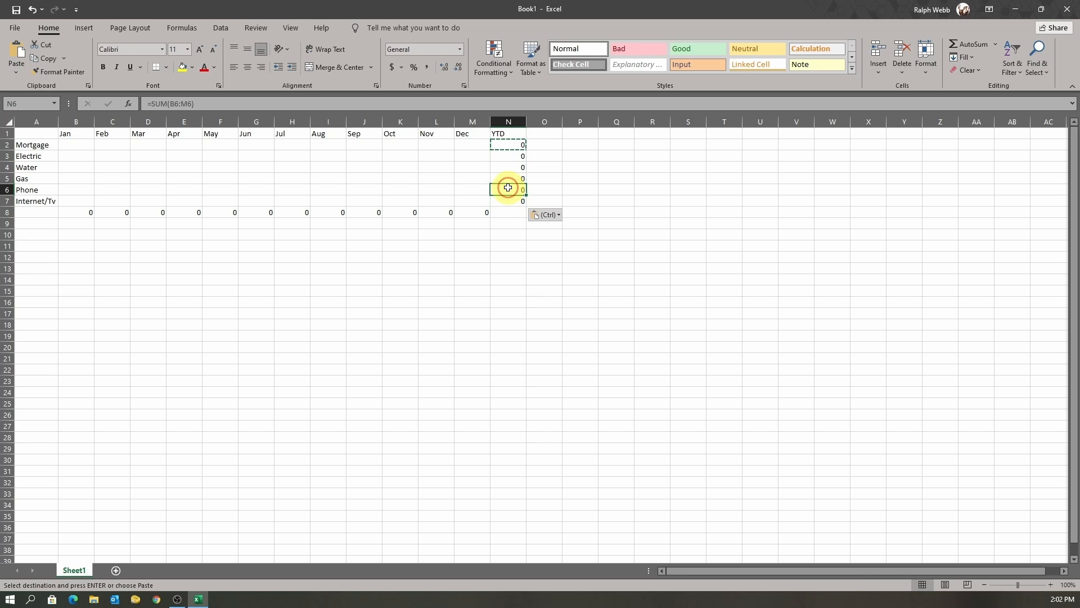
Enter the January amounts 1750.25 for Mortgage, 55.66 for Electric and 45.78 for Water in cells B2 to B4
left_click(79, 145)
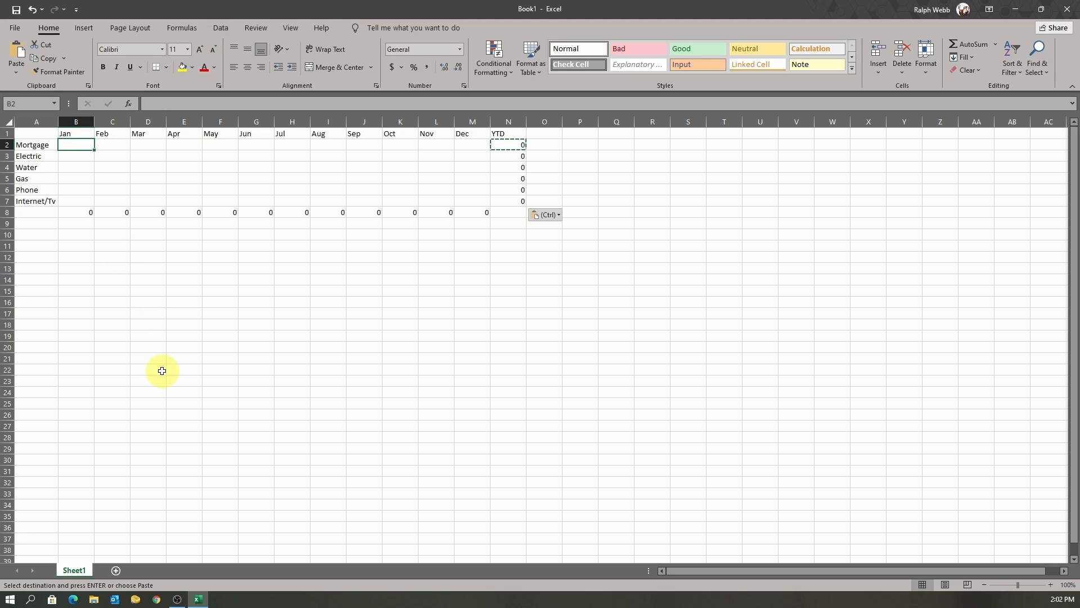
type("1750.25")
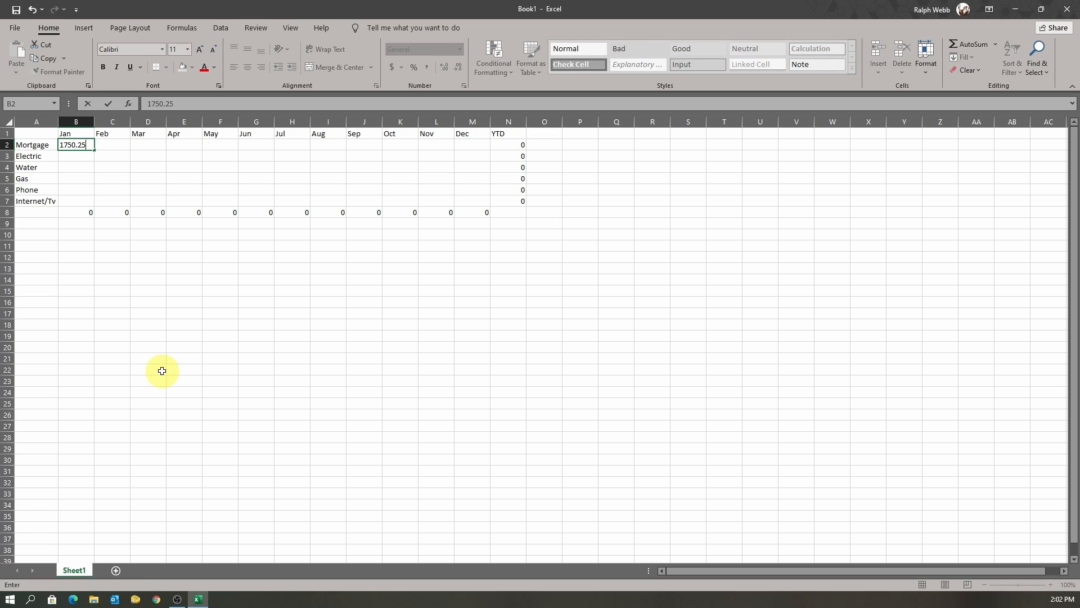
key("Return")
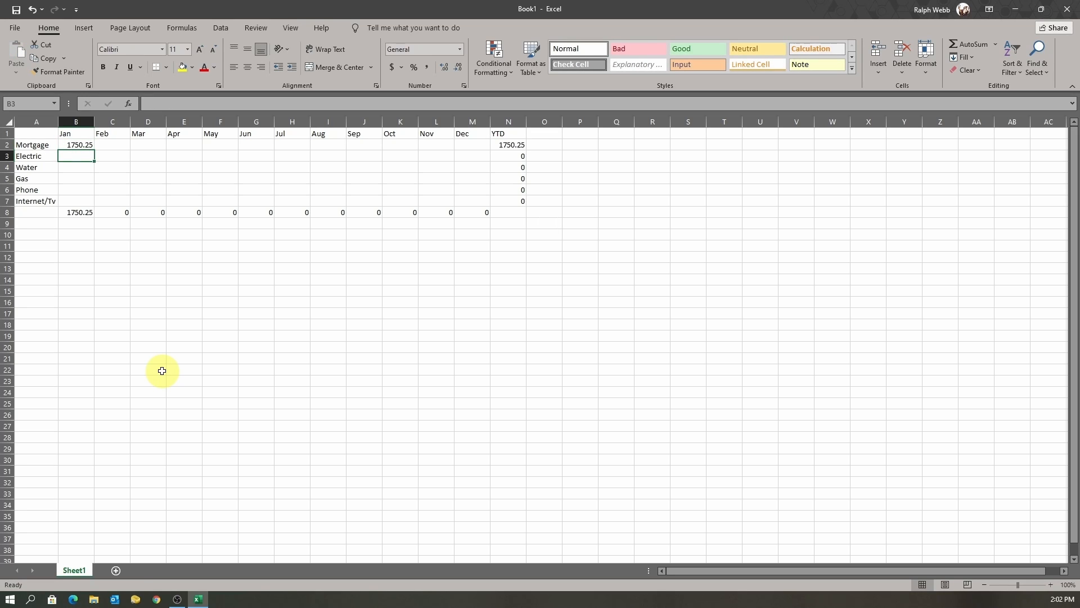
type("55.66")
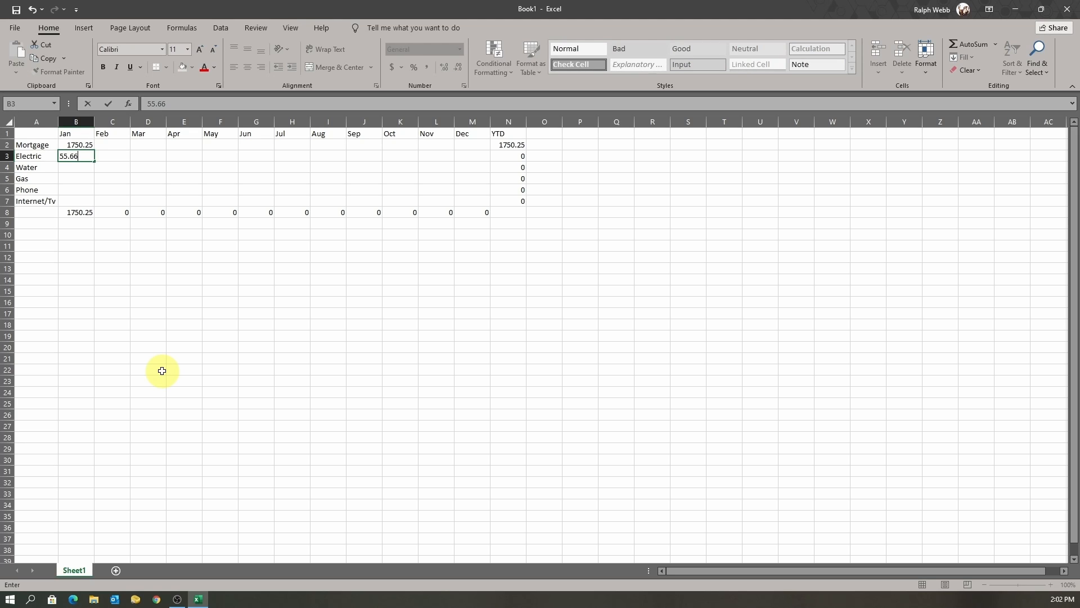
key("Return")
type("4")
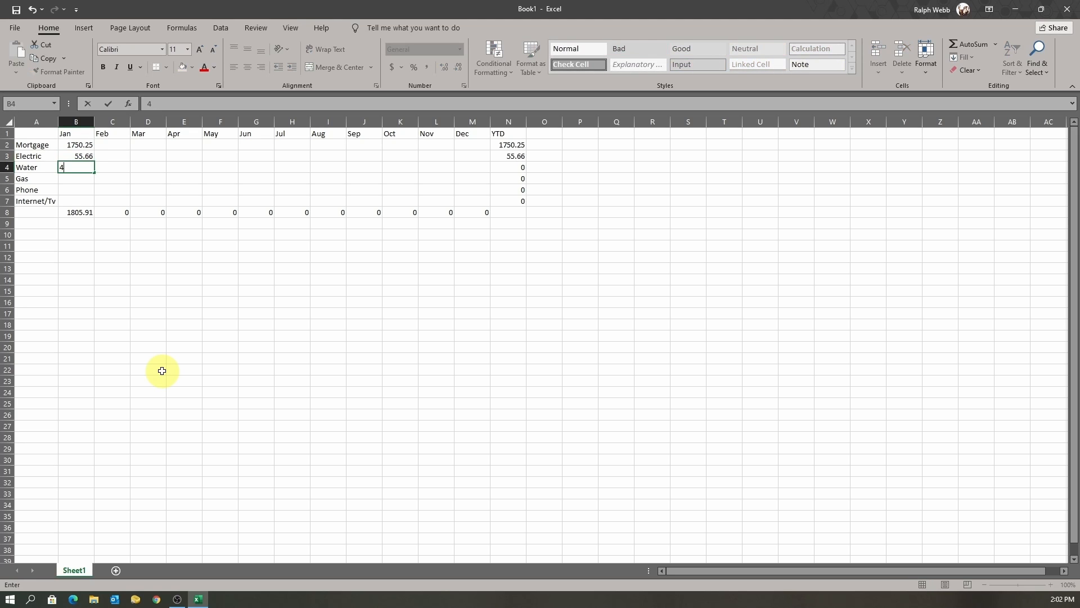
type("5.78")
key("Return")
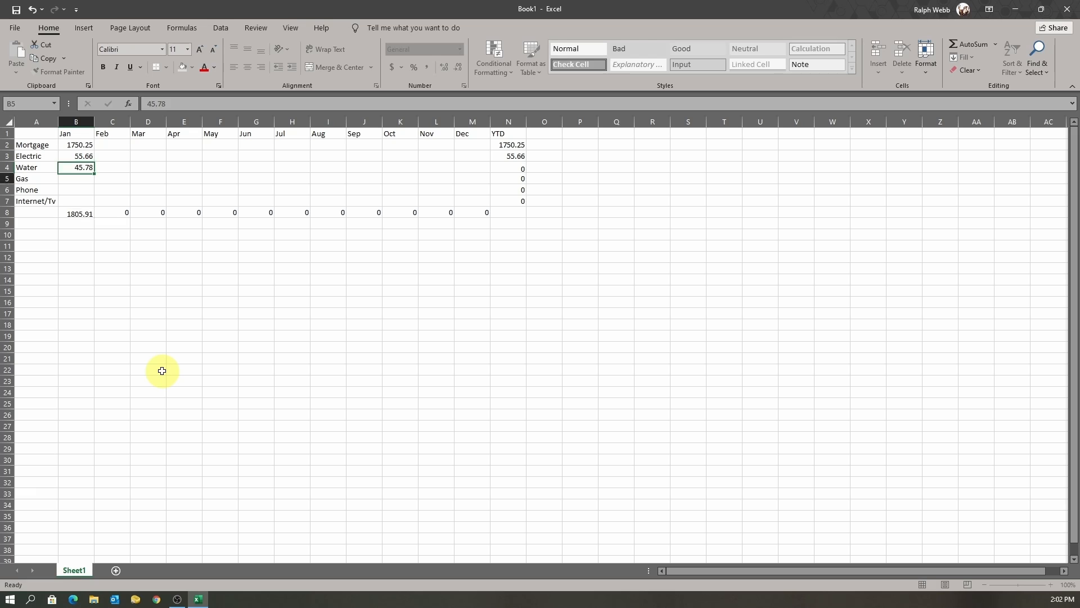
Enter the January amounts 55.23 for Gas, 87.54 for Phone and 88.32 for Internet/Tv in cells B5 to B7
type("5")
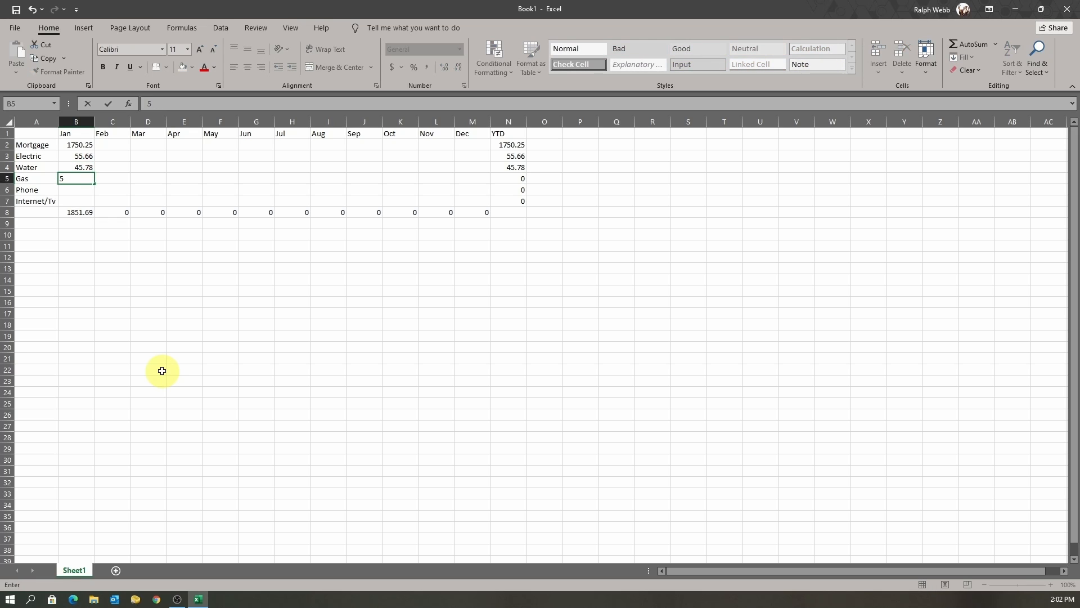
type("5.23")
key("Return")
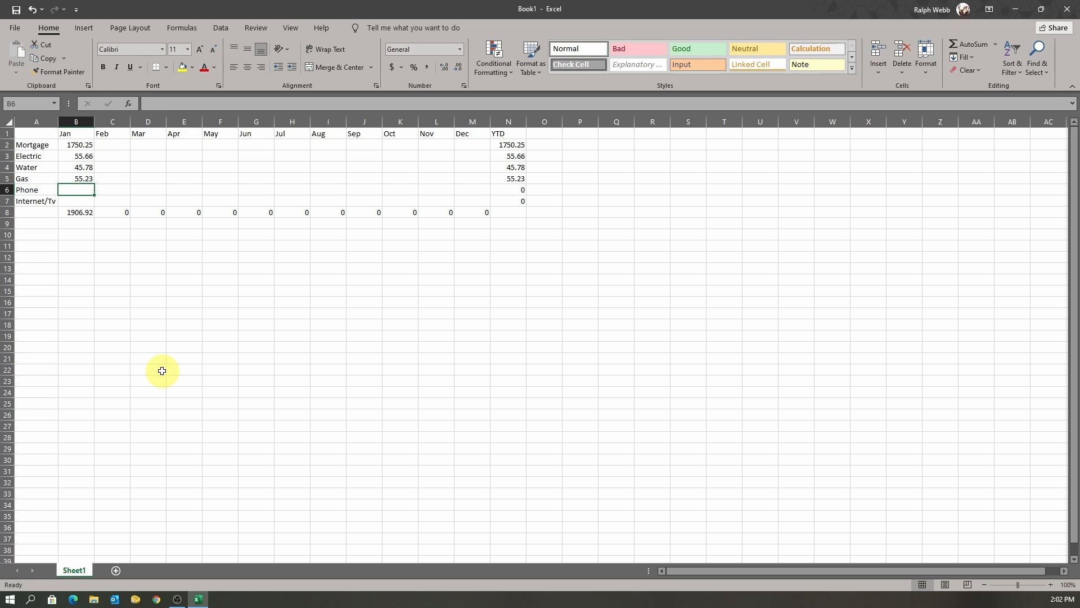
type("87.")
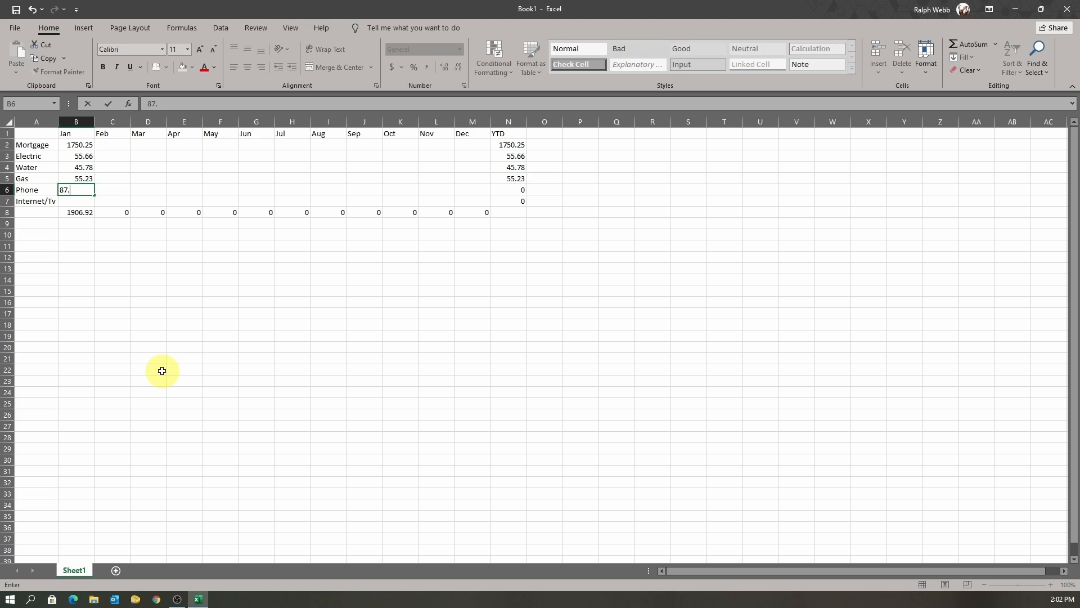
type("54")
key("Return")
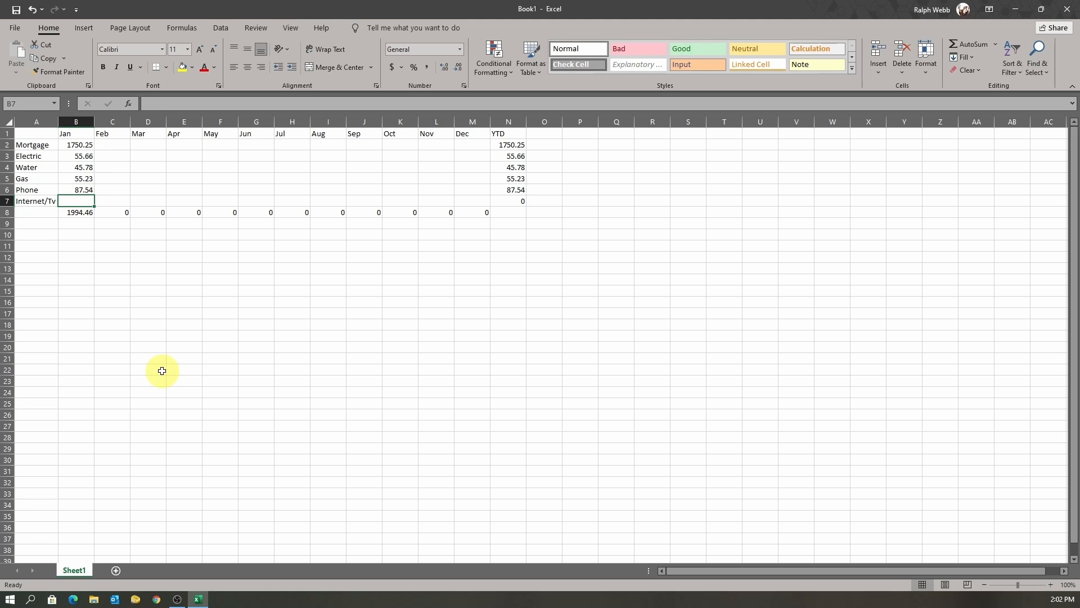
type("88.32")
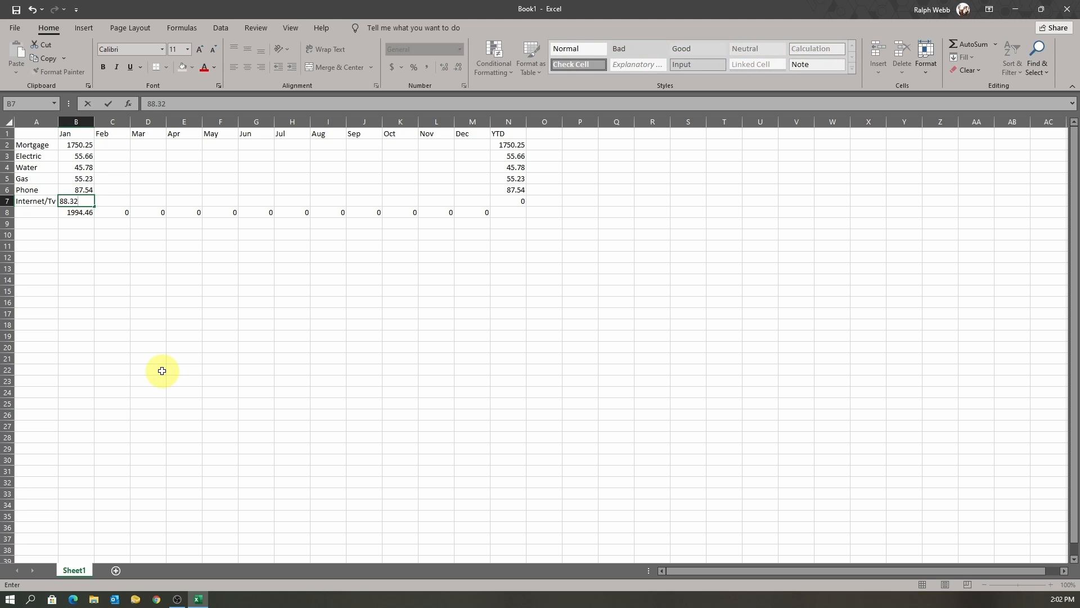
key("Return")
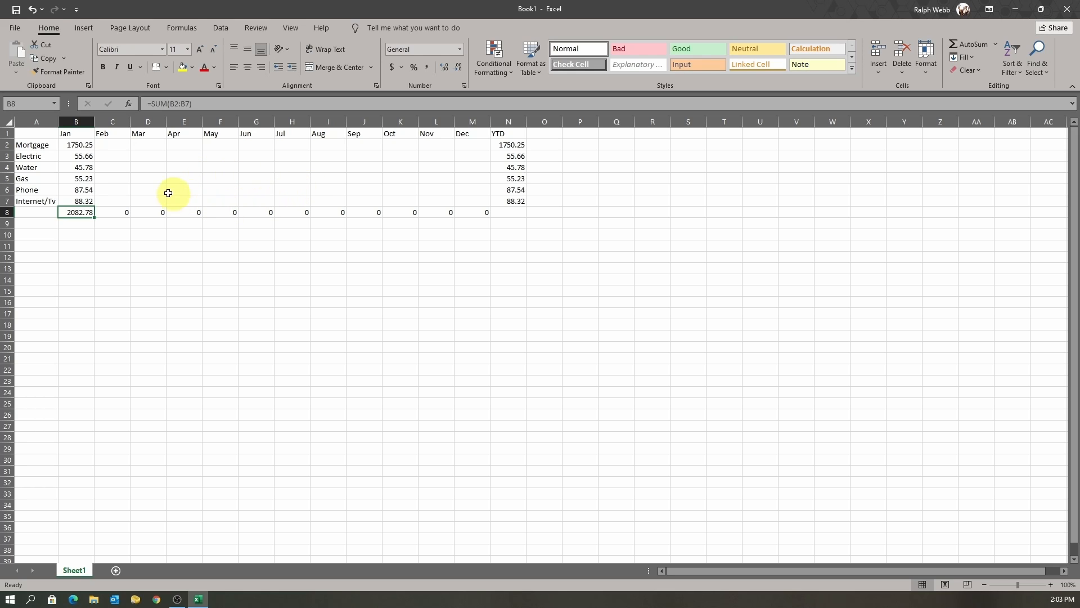
Format the amounts and totals in cells B2:N8 as Currency with two decimal places and the $ symbol
left_click(81, 145)
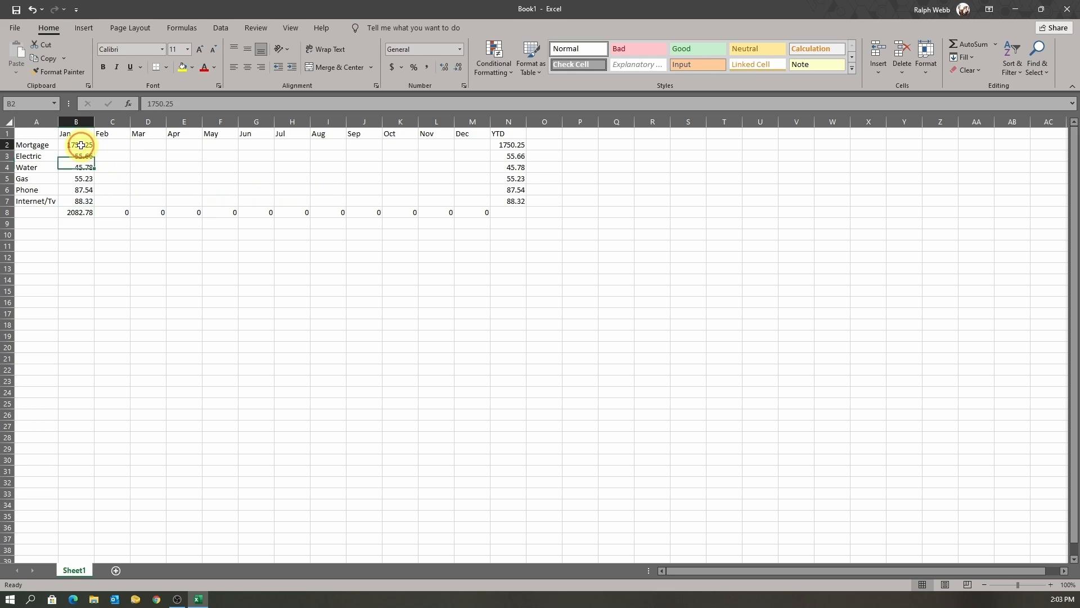
left_click_drag(81, 145, 498, 209)
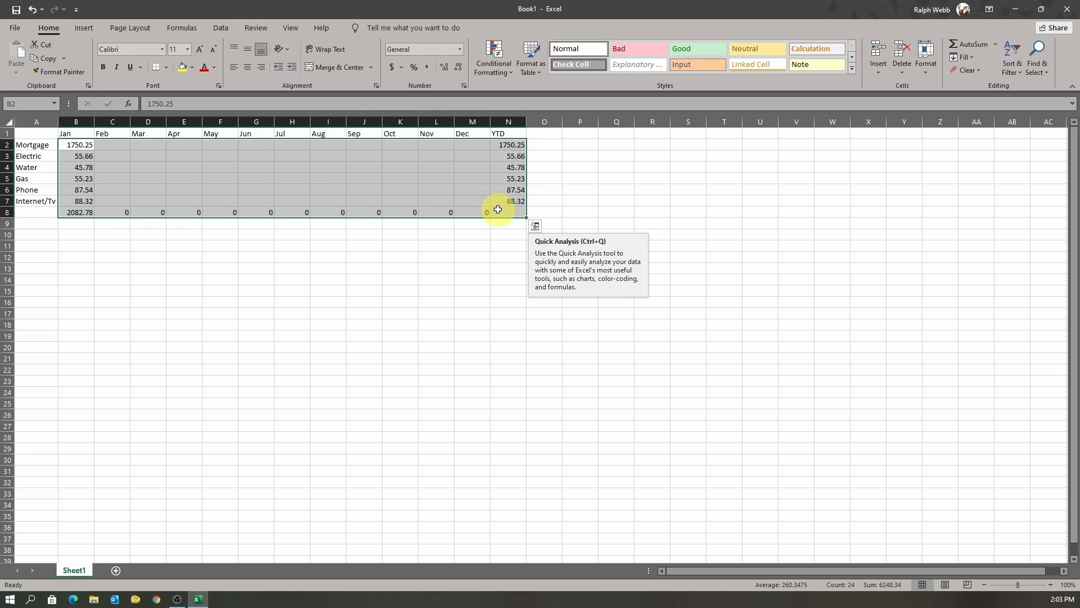
right_click(351, 171)
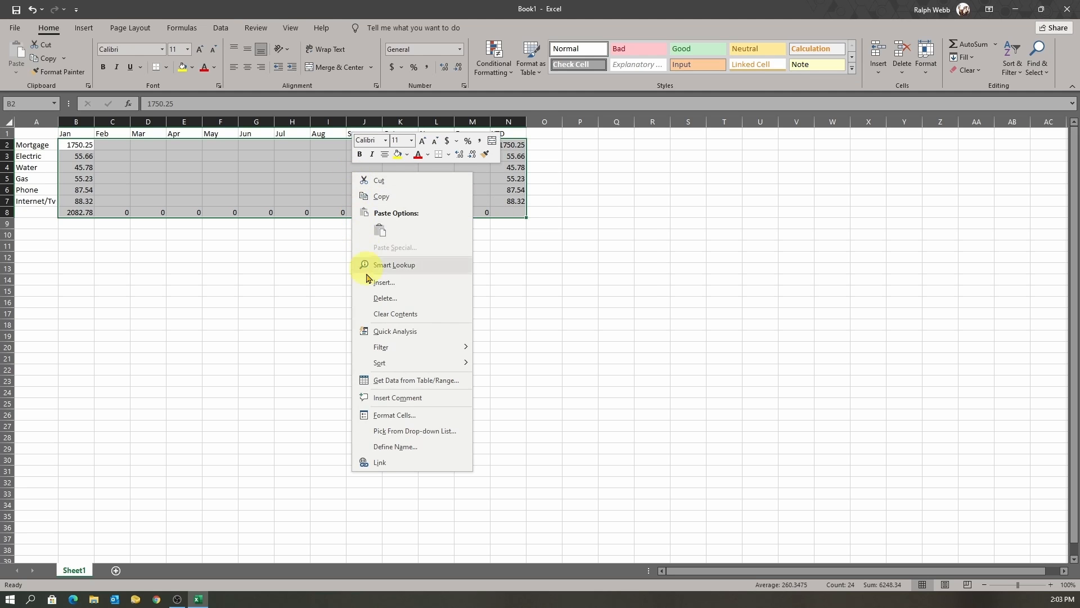
left_click(396, 414)
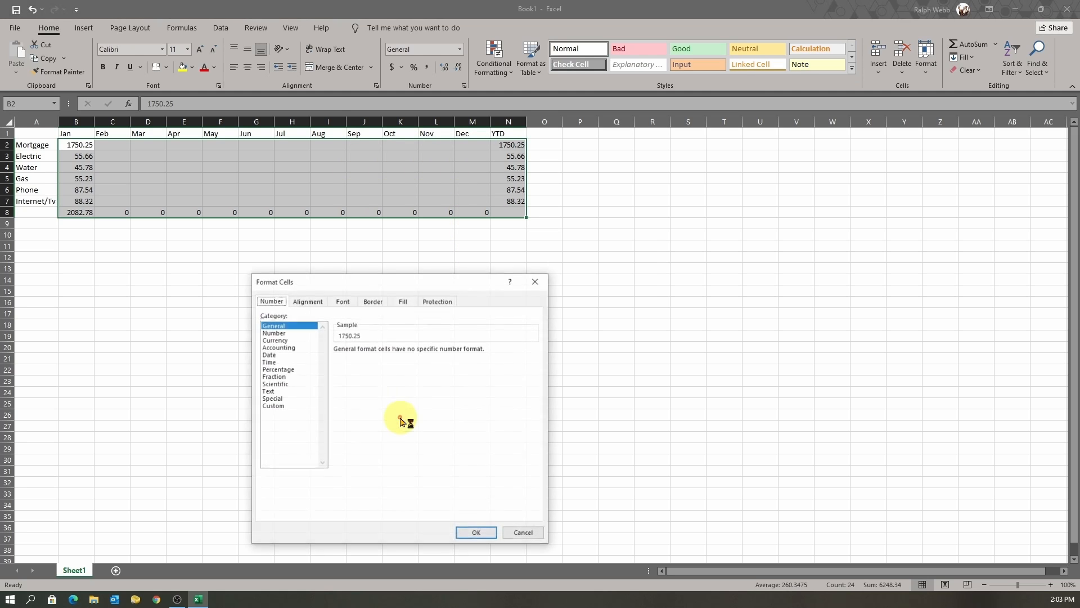
left_click(281, 341)
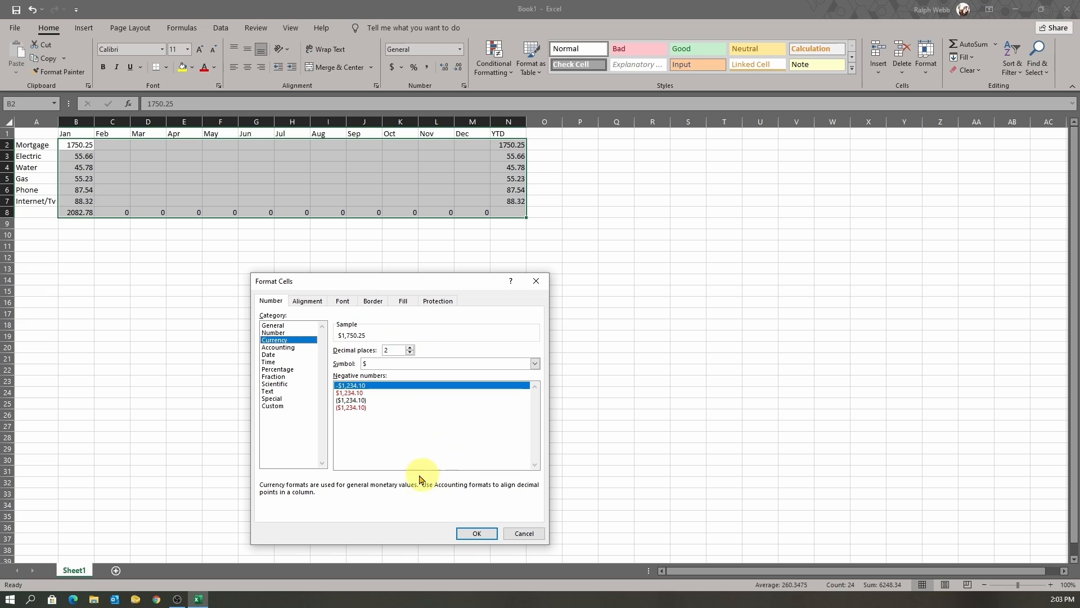
left_click(476, 534)
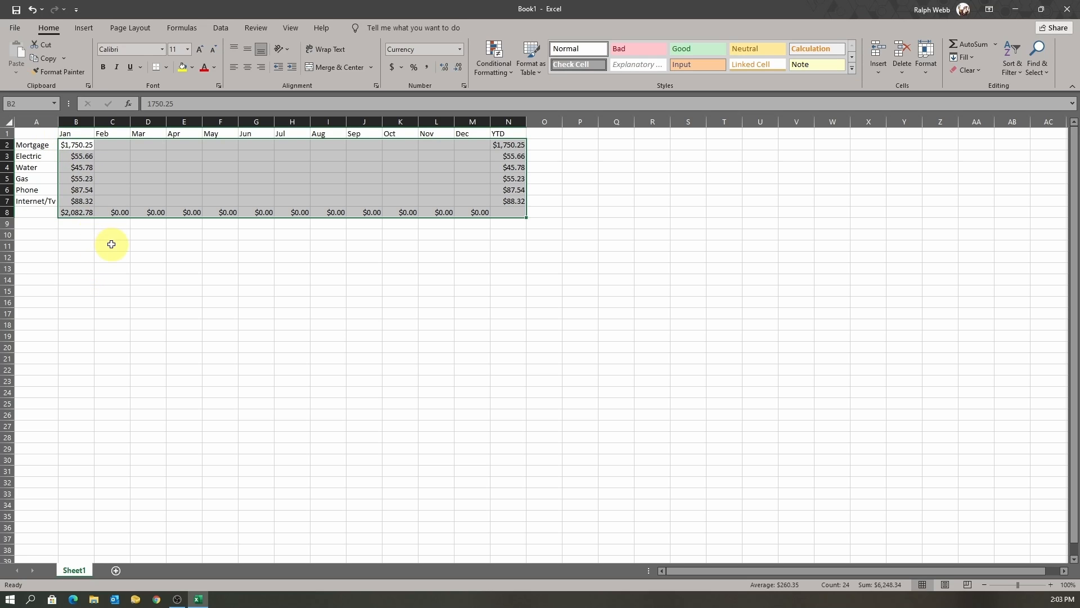
left_click(41, 131)
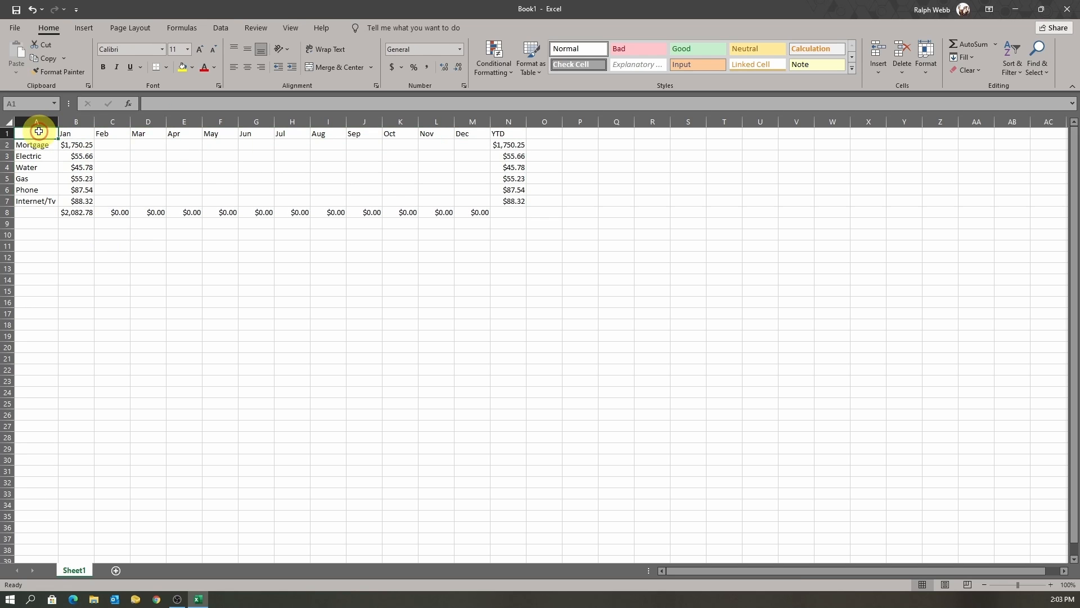
Save the workbook in the Documents folder on this PC as an Excel Workbook named MyExpenses
left_click(14, 29)
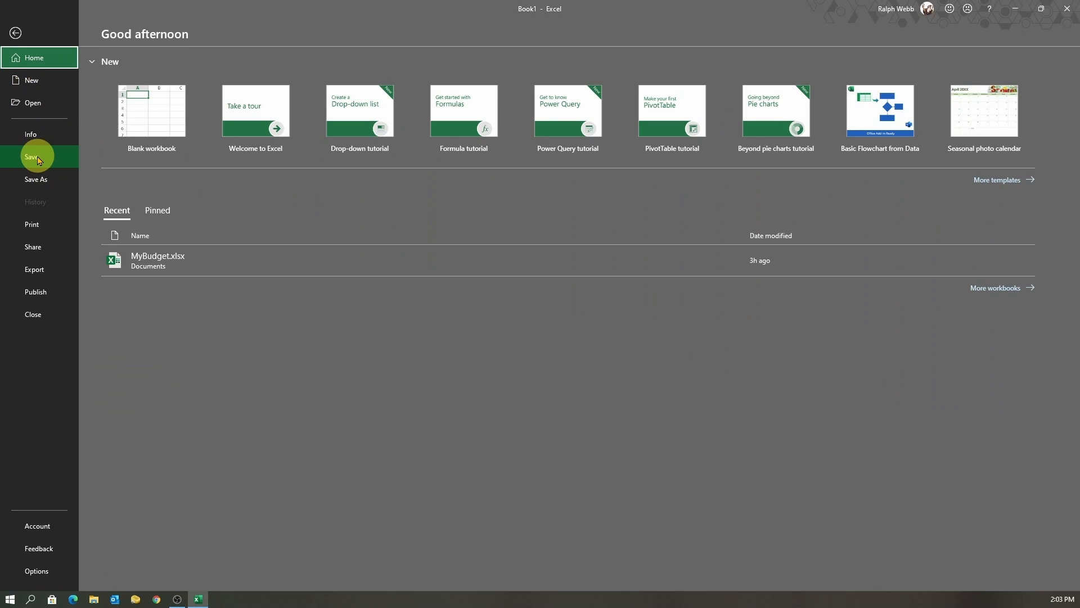
left_click(36, 178)
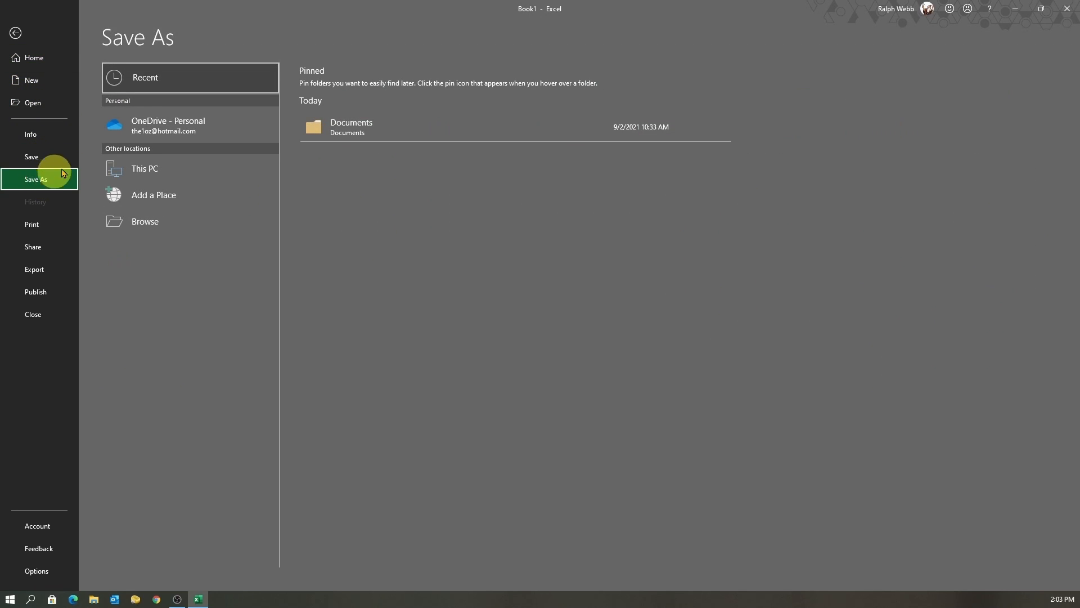
left_click(143, 170)
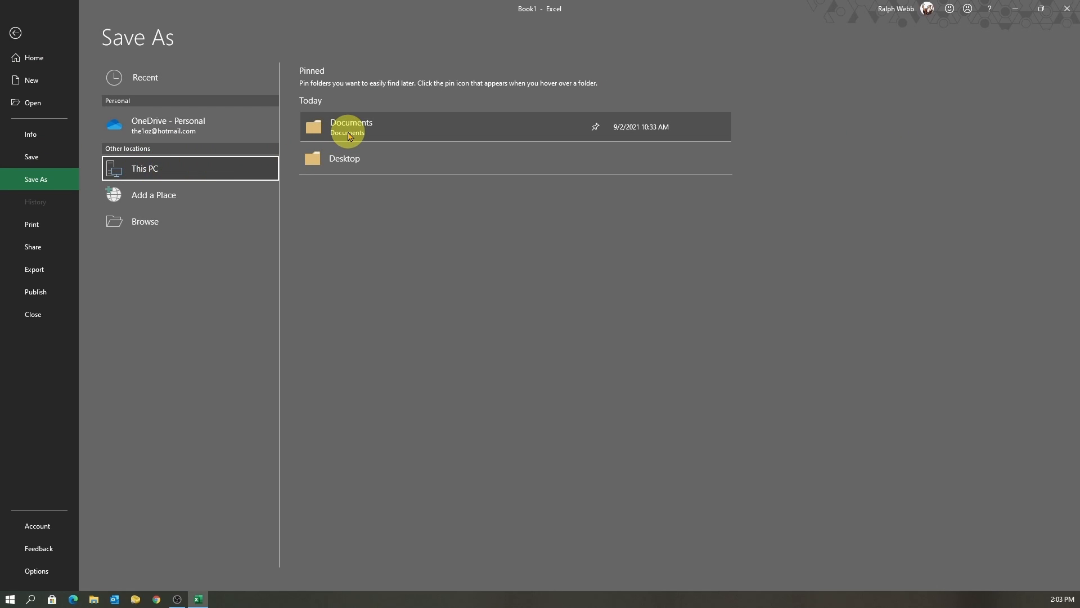
left_click(349, 134)
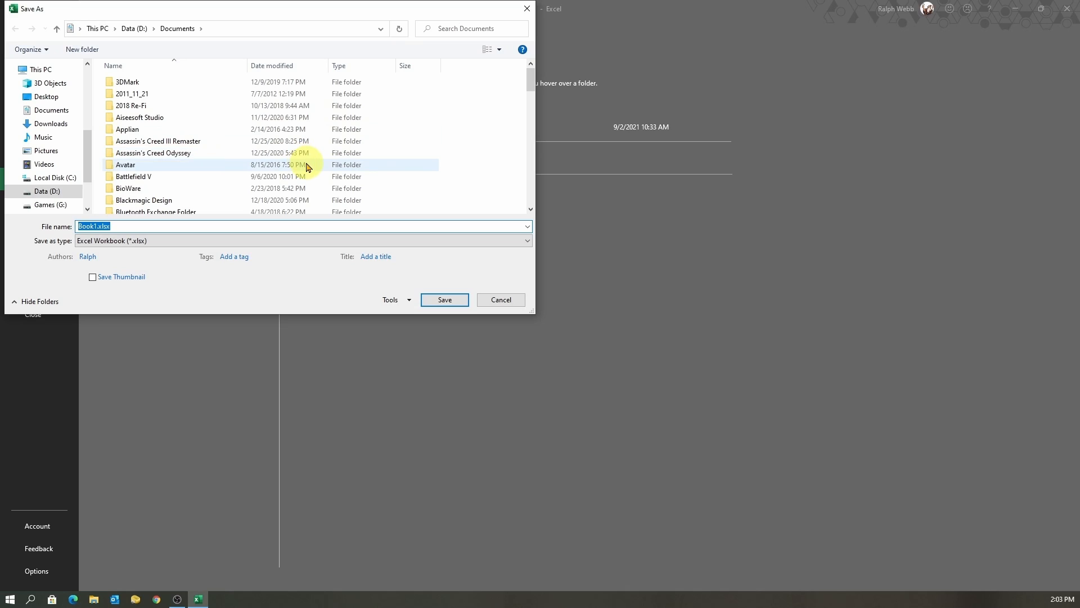
type("M")
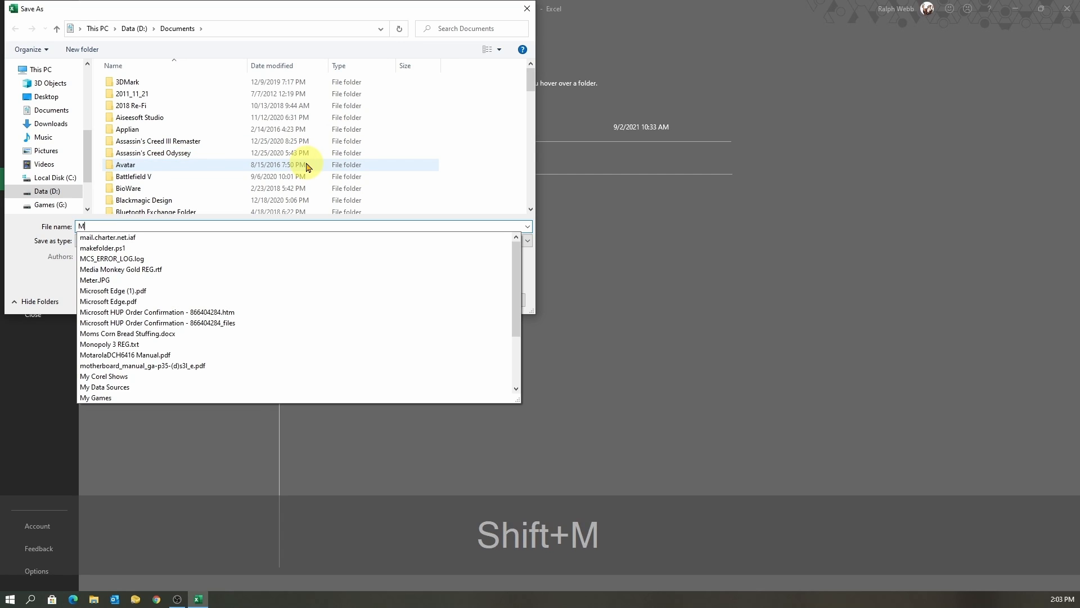
type("yExcp")
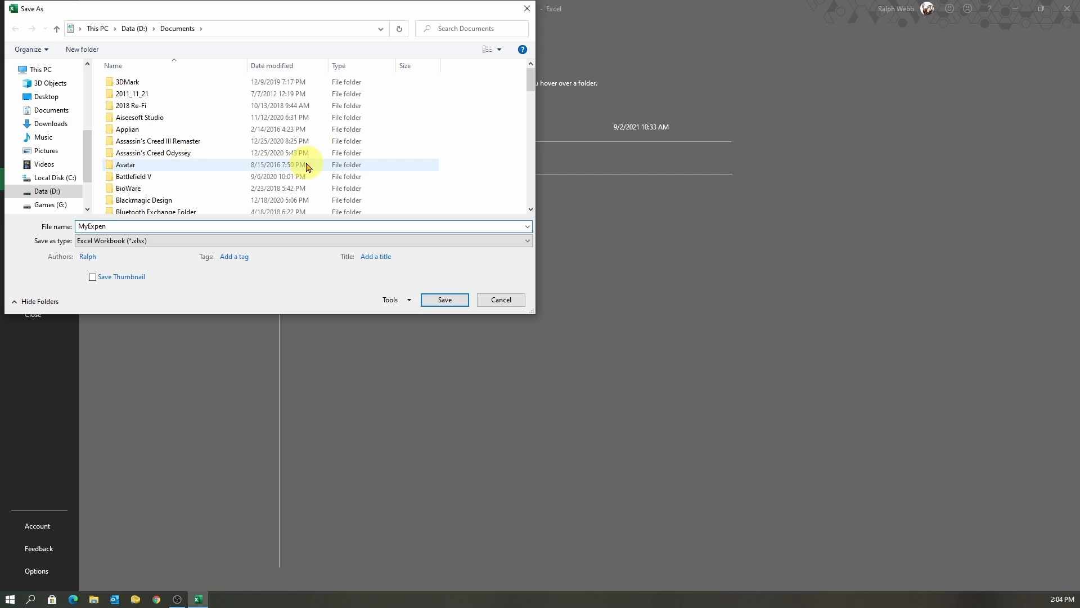
key("Return")
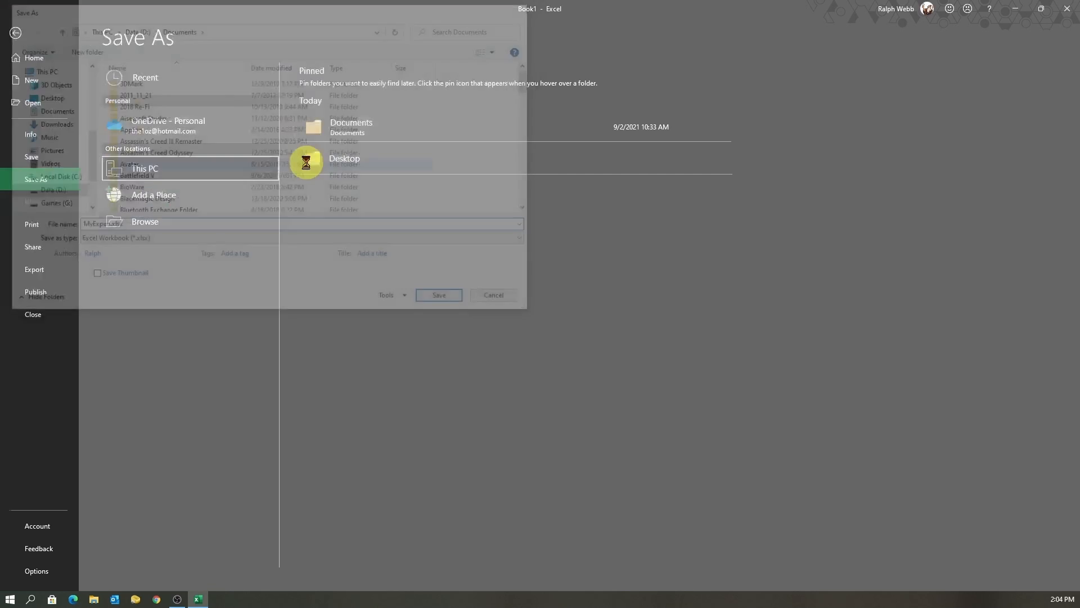